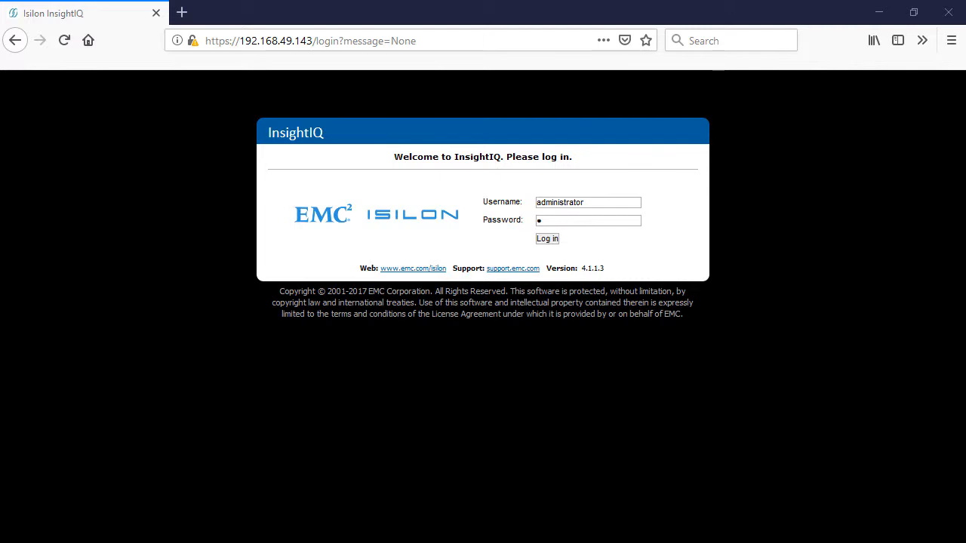
# Log in to InsightIQ with the entered credentials and open the live performance reporting page
pyautogui.click(548, 240)
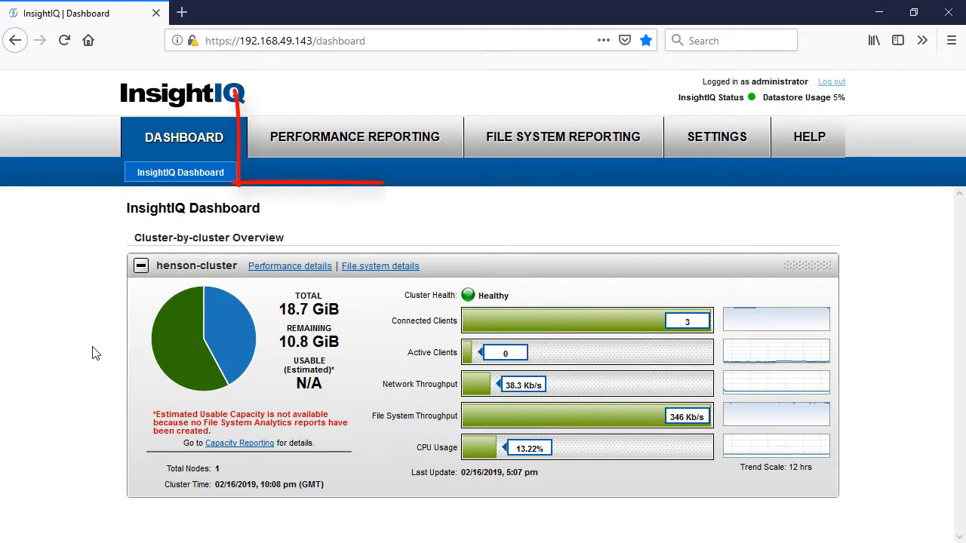
pyautogui.click(320, 146)
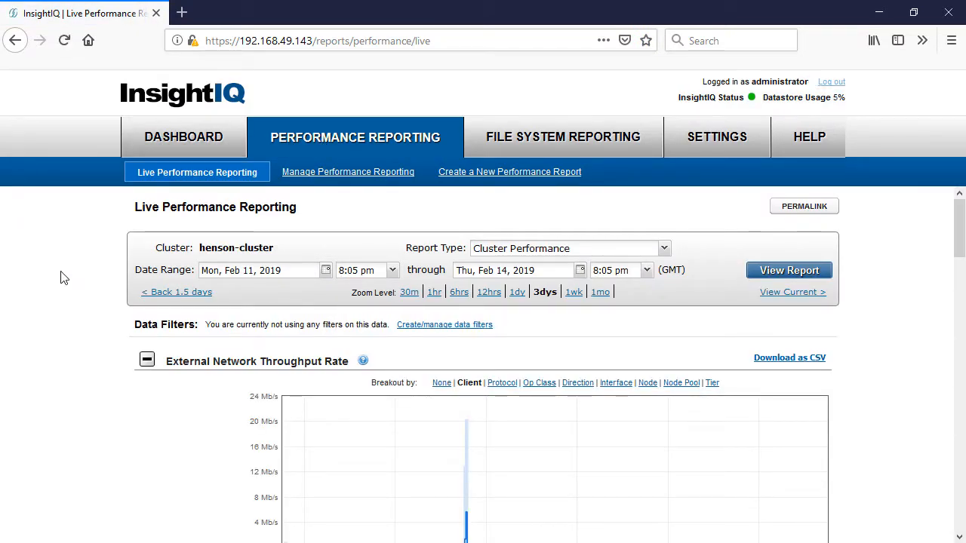
# Review the available standard report types and keep Cluster Performance as the report type
pyautogui.click(664, 249)
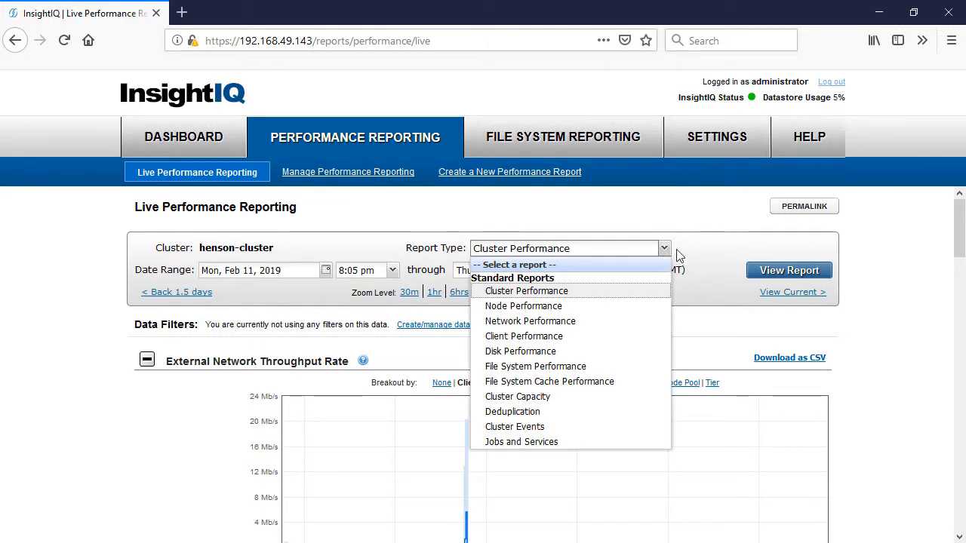
pyautogui.click(683, 224)
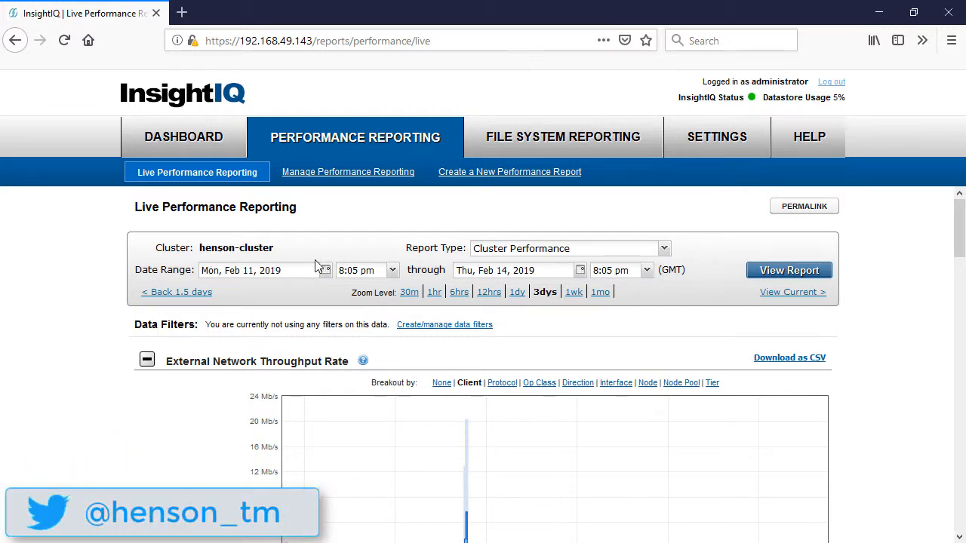
pyautogui.click(664, 249)
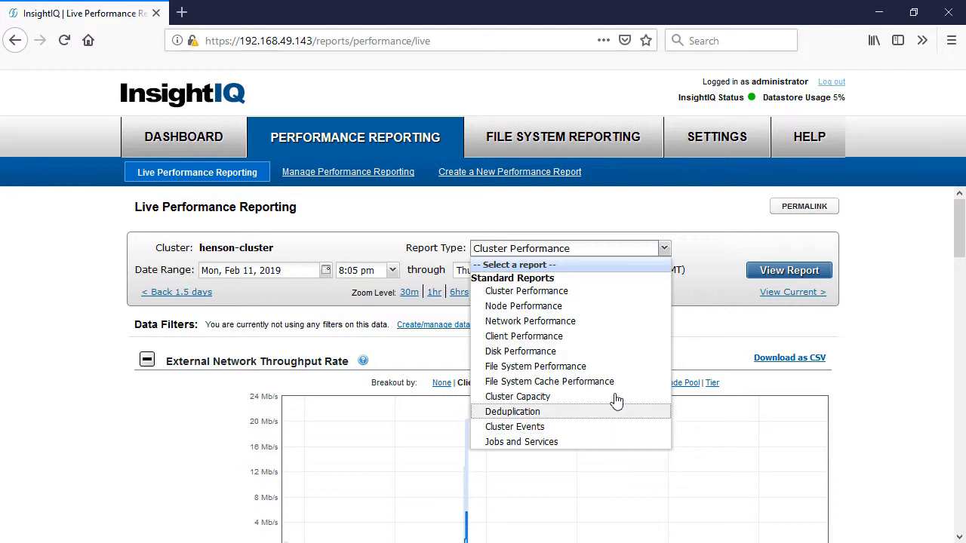
pyautogui.click(625, 296)
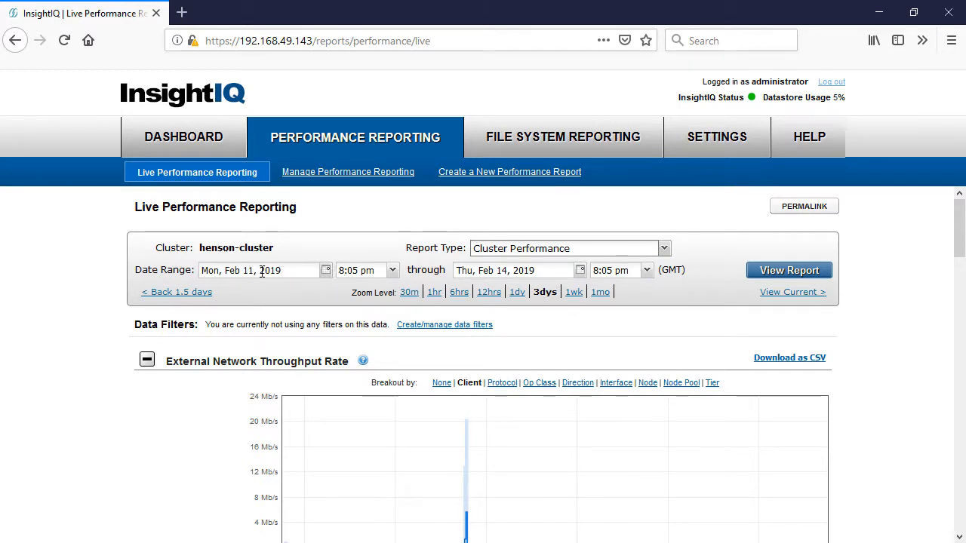
# Set the start of the report's date range to Jan 27, 2019, and change it to Jan 7, 2019
pyautogui.click(326, 270)
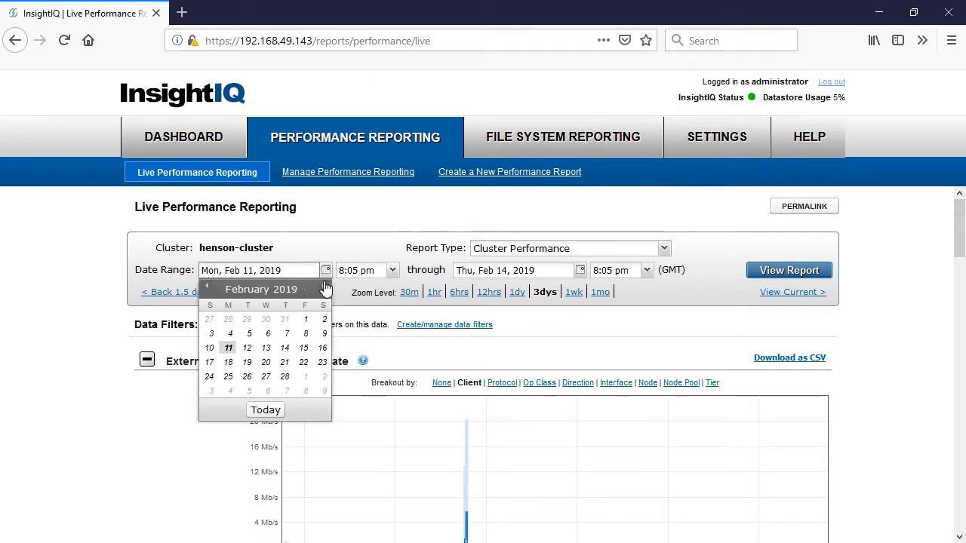
pyautogui.click(210, 319)
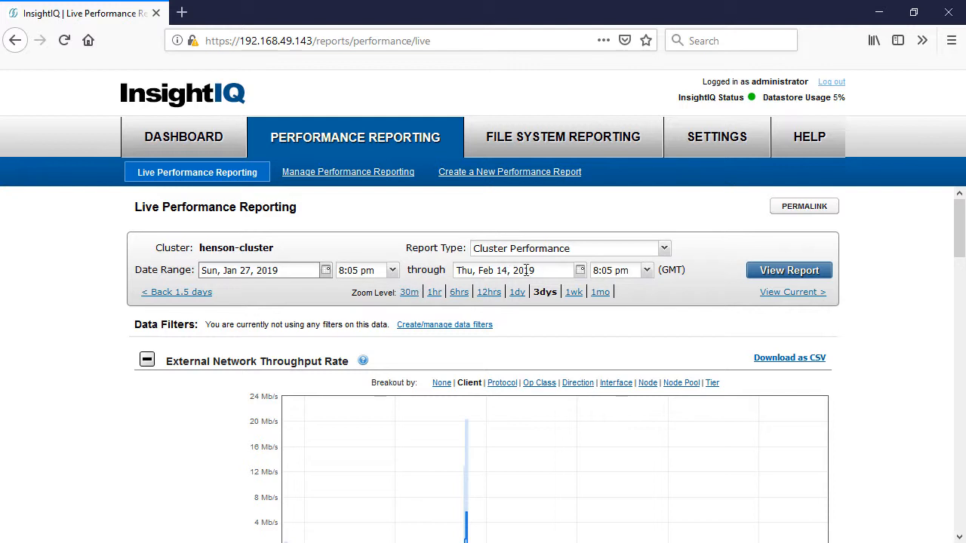
pyautogui.click(325, 270)
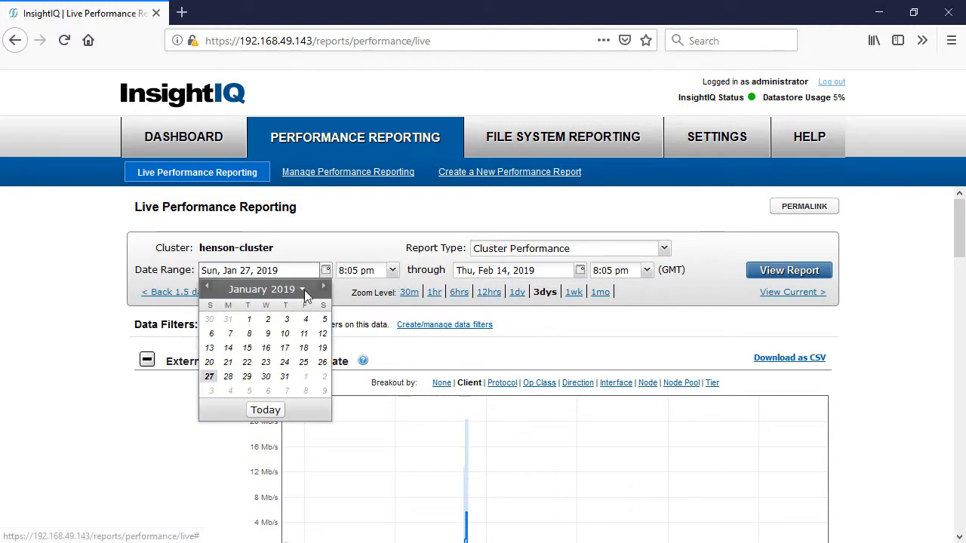
pyautogui.click(235, 333)
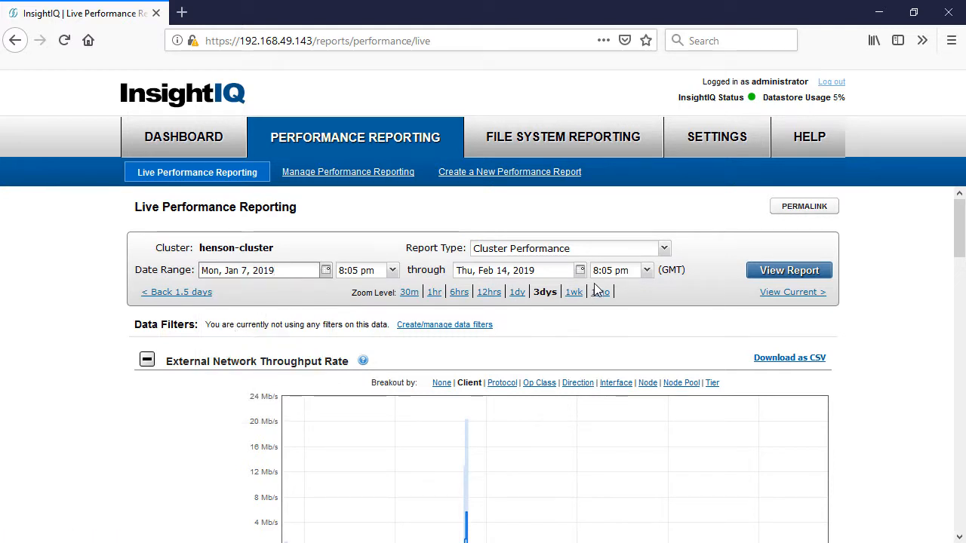
# Set the end date of the report range to Jan 7, 2019 and the start time to 8:00 am
pyautogui.click(580, 270)
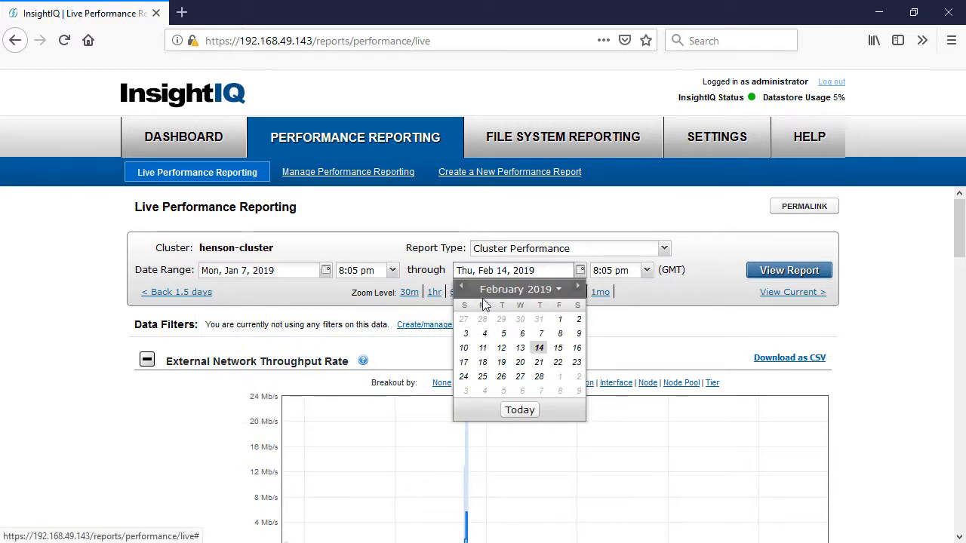
pyautogui.click(461, 286)
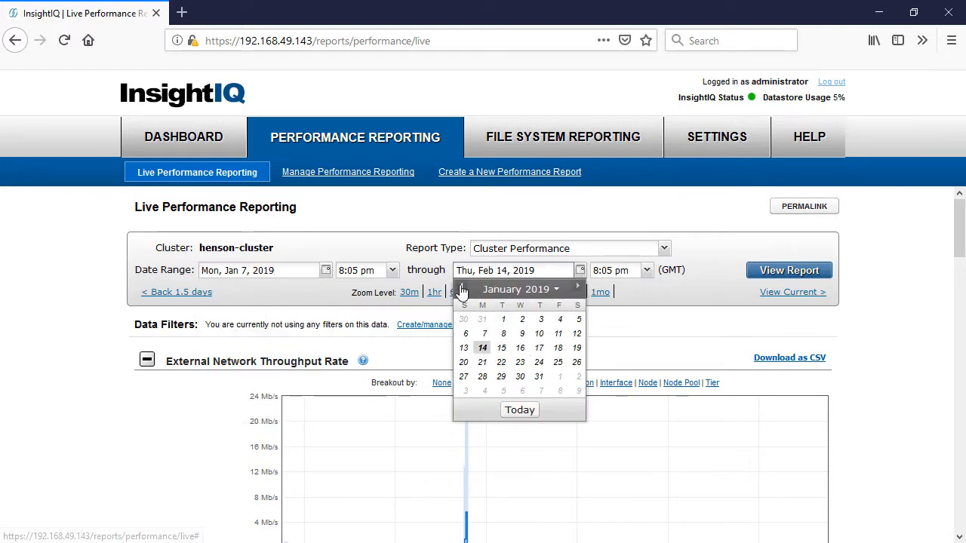
pyautogui.click(484, 333)
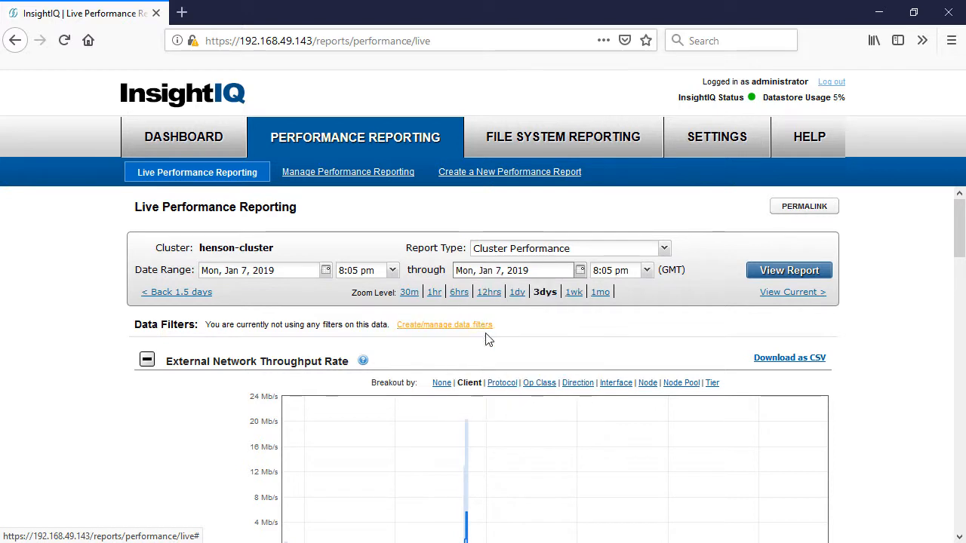
pyautogui.click(392, 271)
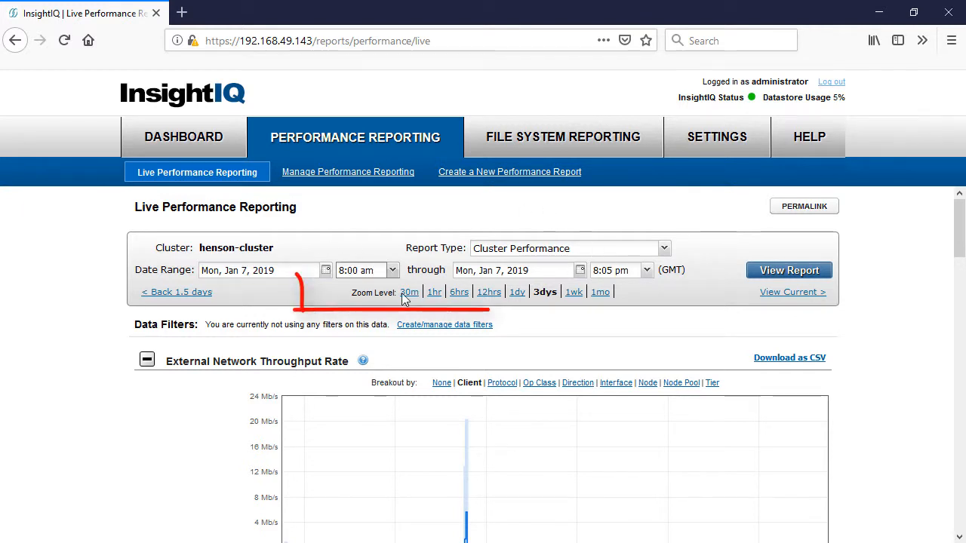
# Switch the report's zoom level to one week and return it to three days
pyautogui.click(573, 295)
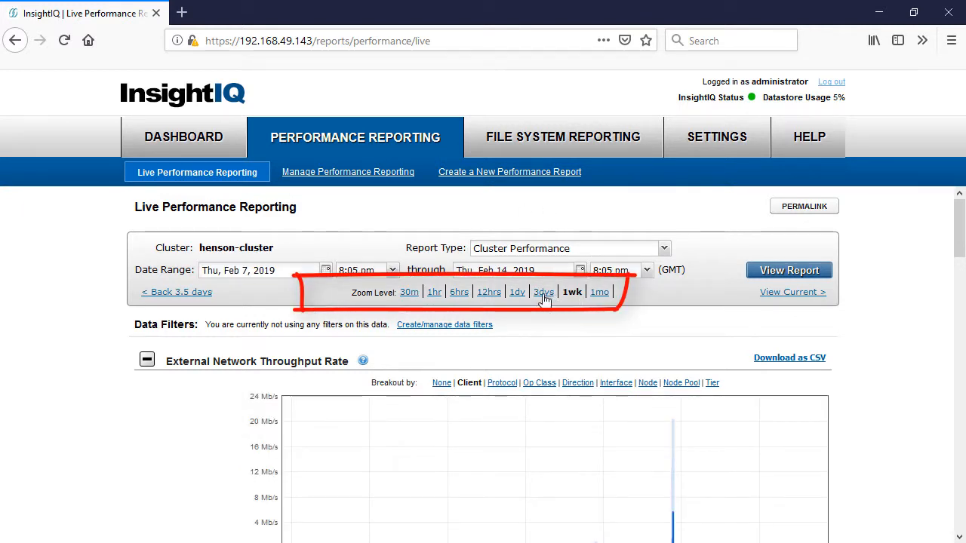
pyautogui.click(543, 294)
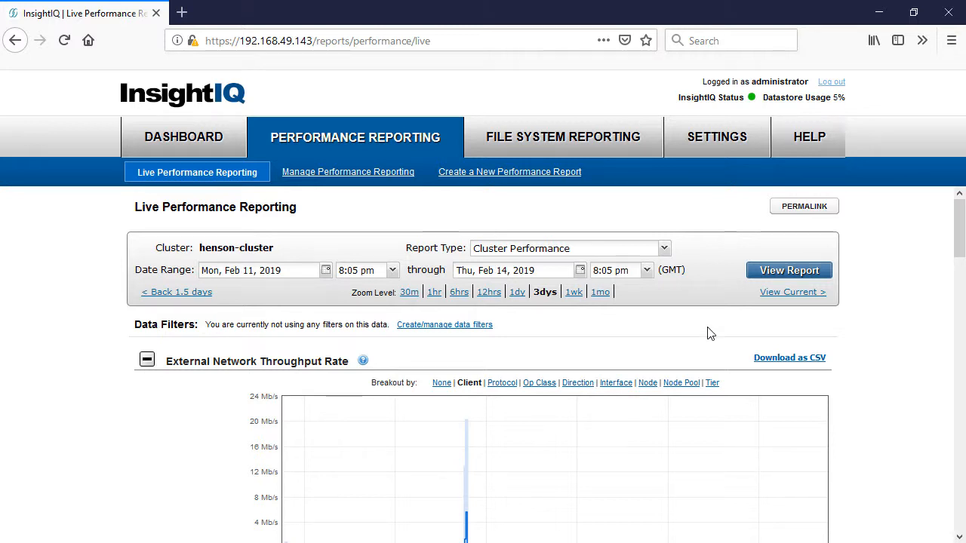
# Examine the Cluster Performance charts, from External Network Throughput Rate and Protocol Operations Rate through CPU, clients, jobs and job workers
pyautogui.scroll(-3, 713, 328)
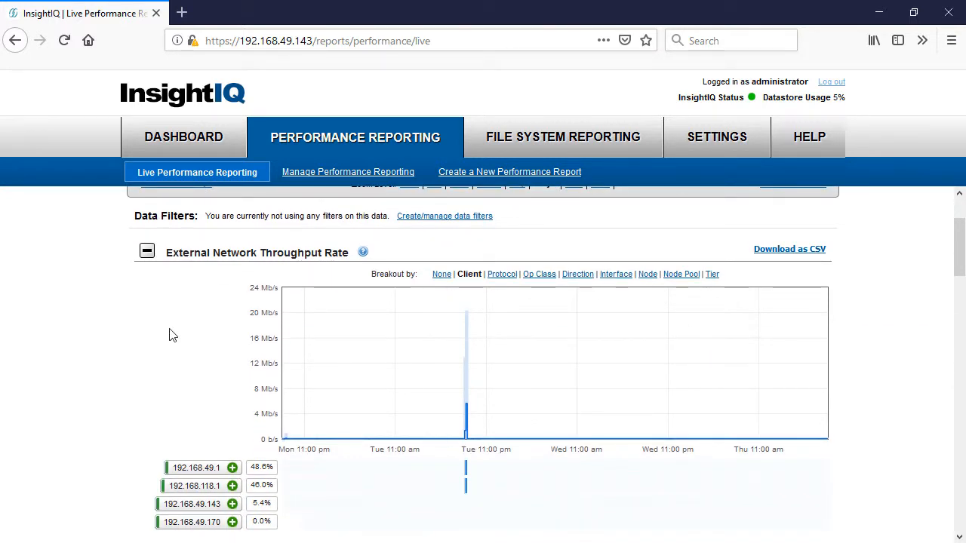
pyautogui.scroll(-3, 181, 337)
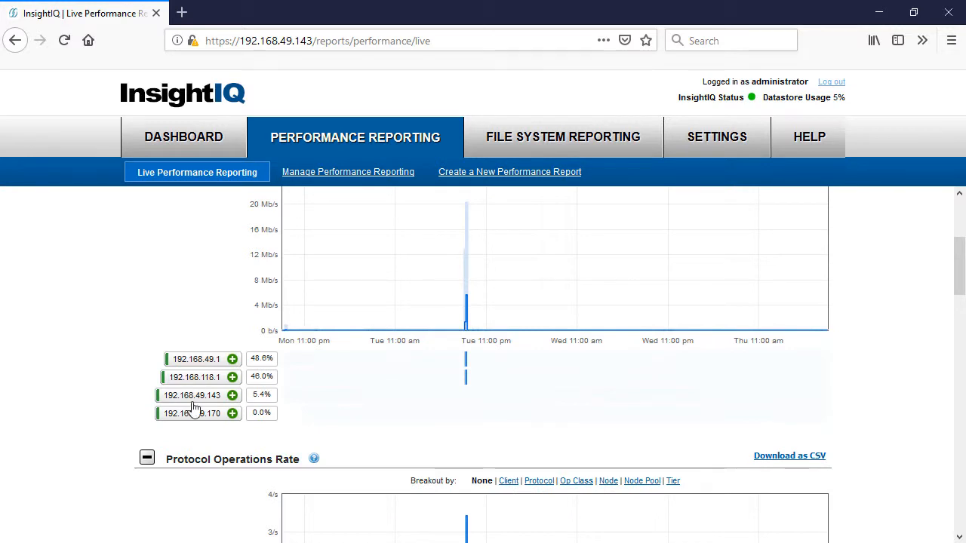
pyautogui.scroll(1, 126, 387)
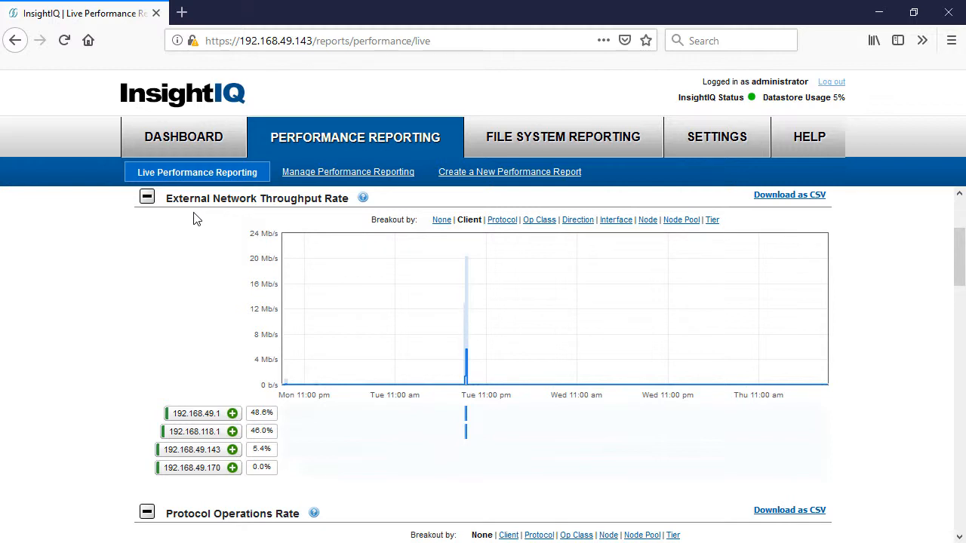
pyautogui.scroll(-4, 189, 260)
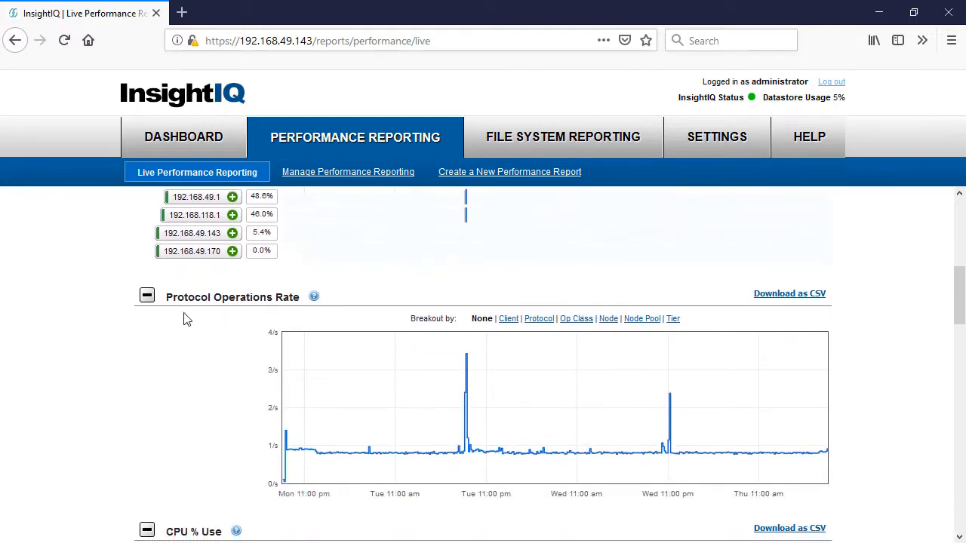
pyautogui.scroll(-3, 189, 342)
pyautogui.scroll(-2, 196, 391)
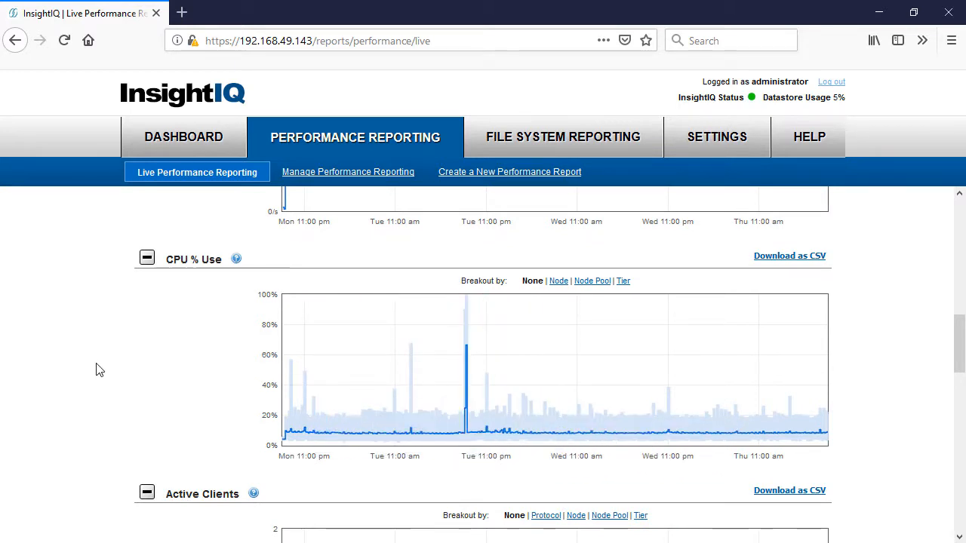
pyautogui.scroll(-5, 105, 367)
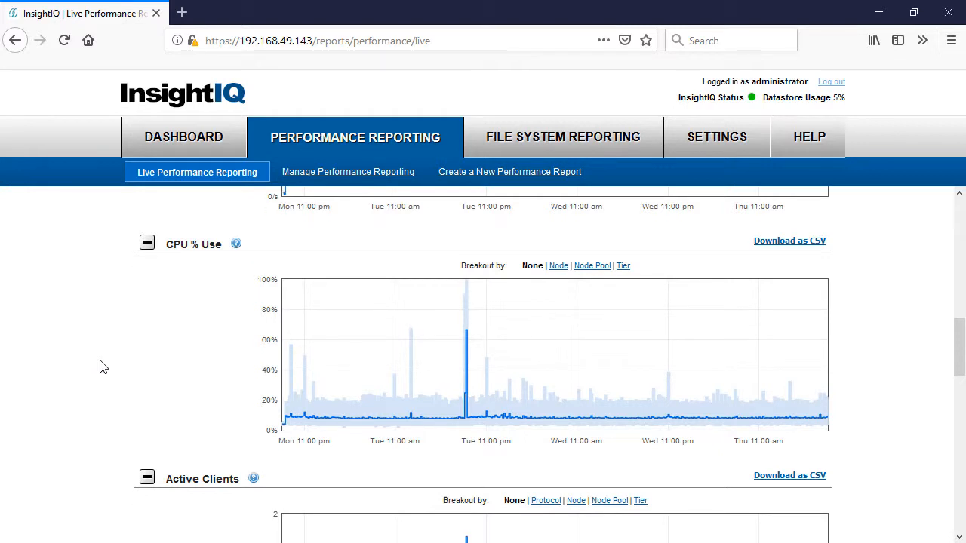
pyautogui.scroll(-3, 104, 367)
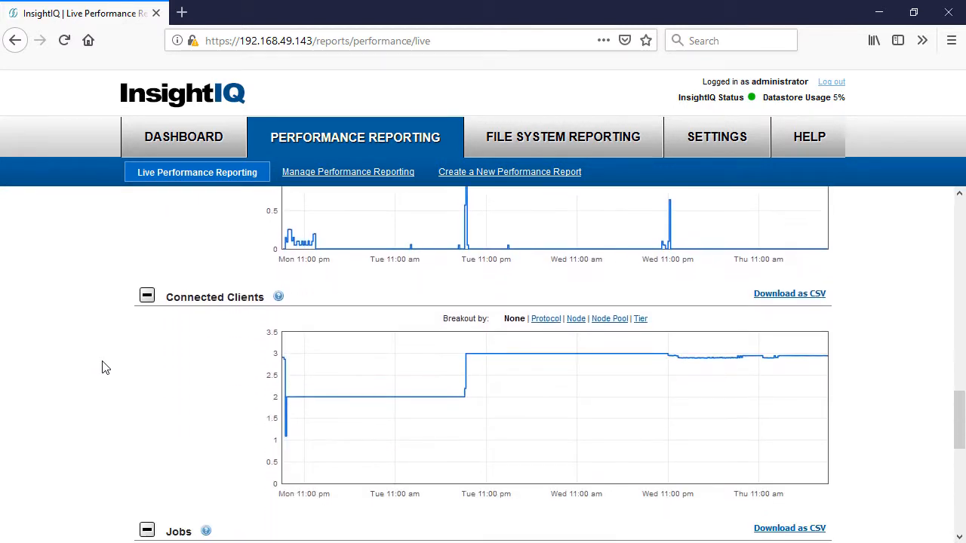
pyautogui.scroll(-8, 109, 368)
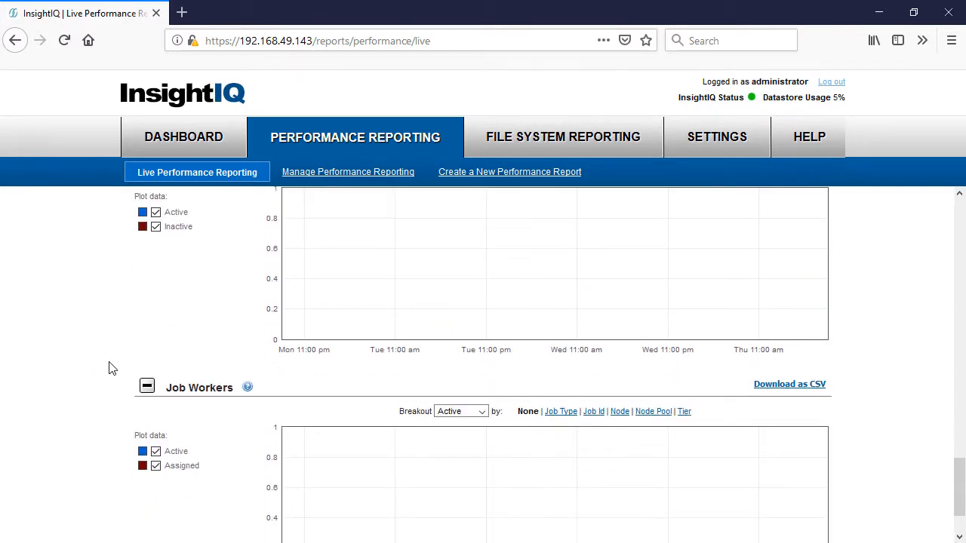
pyautogui.scroll(15, 111, 369)
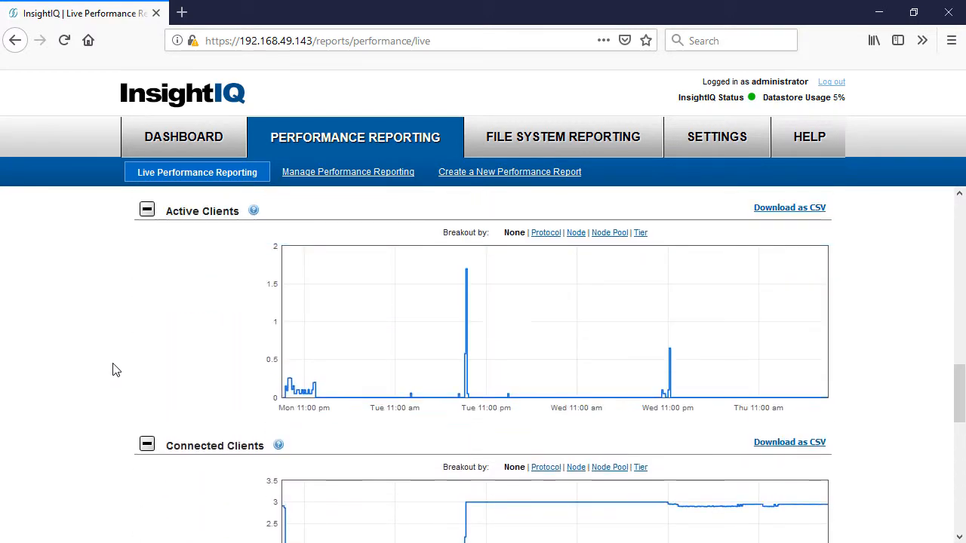
pyautogui.scroll(5, 117, 369)
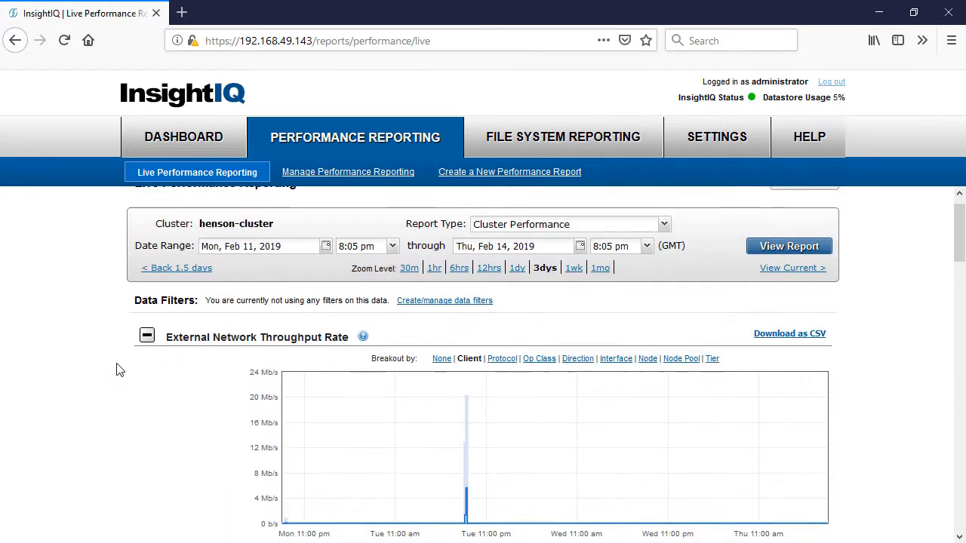
# Break out the External Network Throughput Rate chart by Protocol
pyautogui.scroll(-2, 125, 378)
pyautogui.scroll(-1, 136, 375)
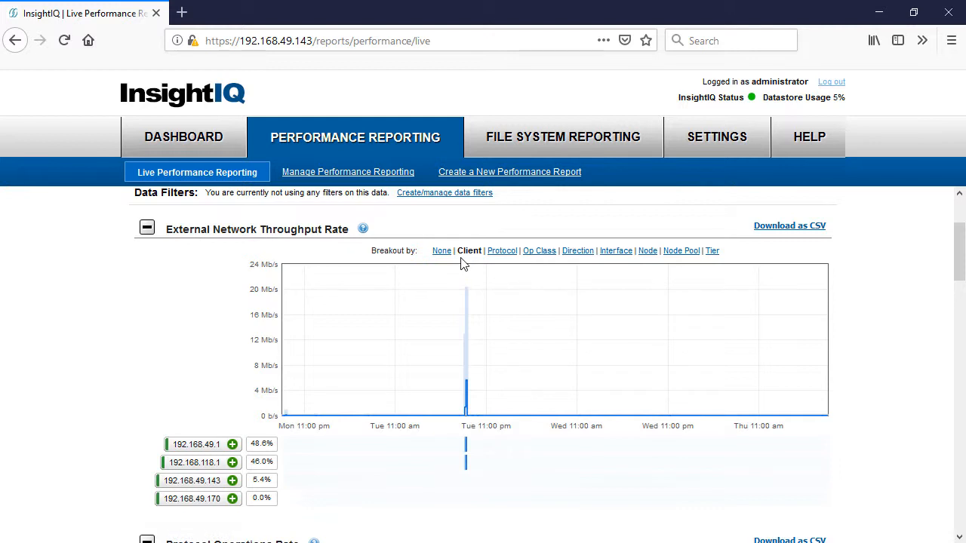
pyautogui.click(500, 254)
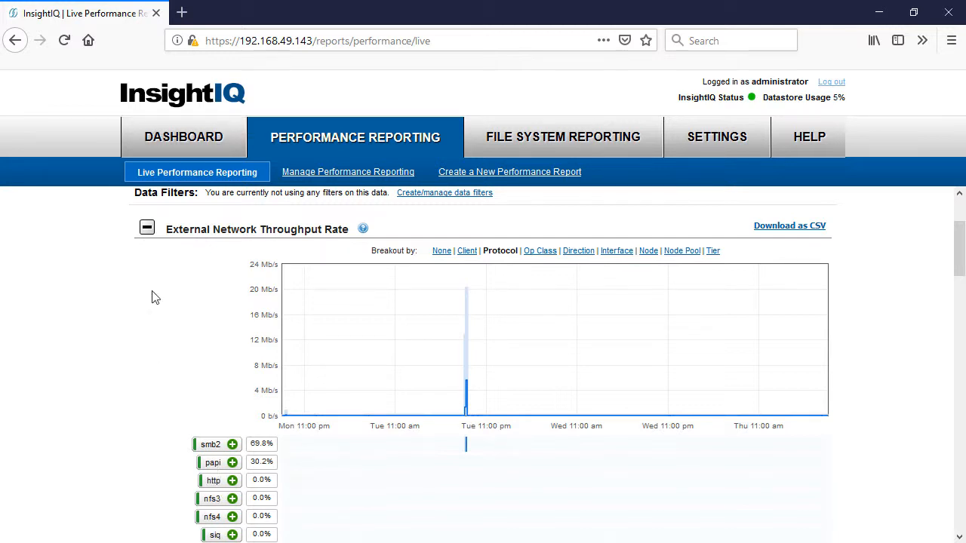
# Review the protocols listed under the External Network Throughput Rate chart and add a data filter for smb2
pyautogui.scroll(-2, 157, 467)
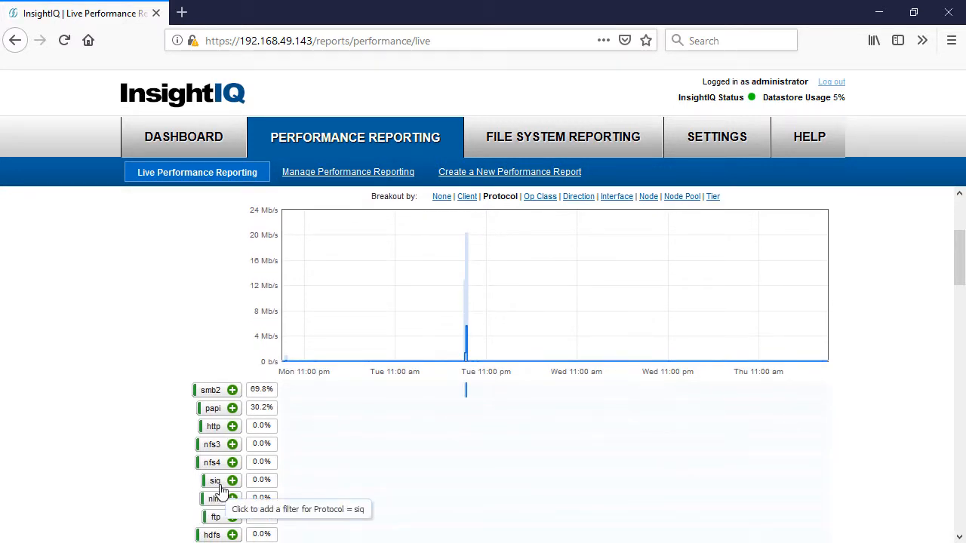
pyautogui.scroll(4, 190, 432)
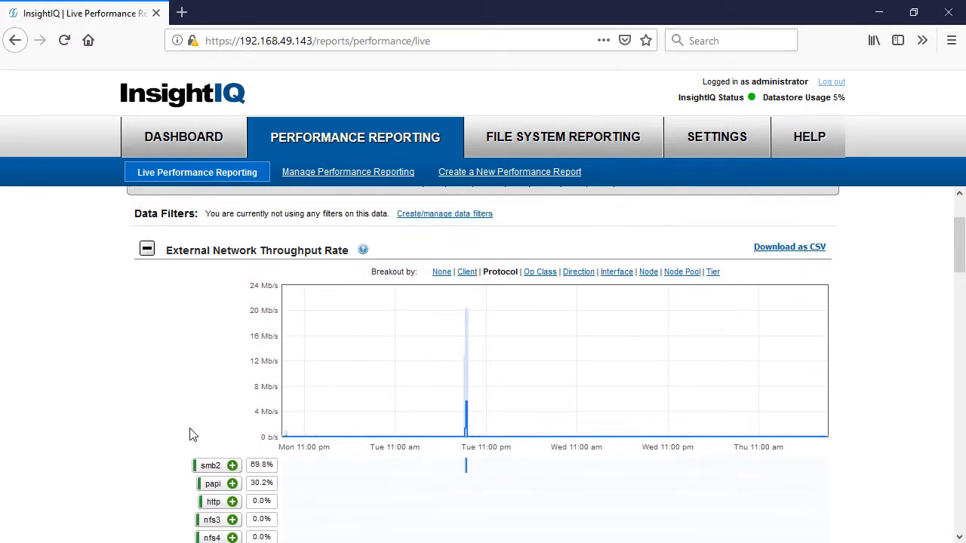
pyautogui.scroll(-4, 190, 433)
pyautogui.click(231, 390)
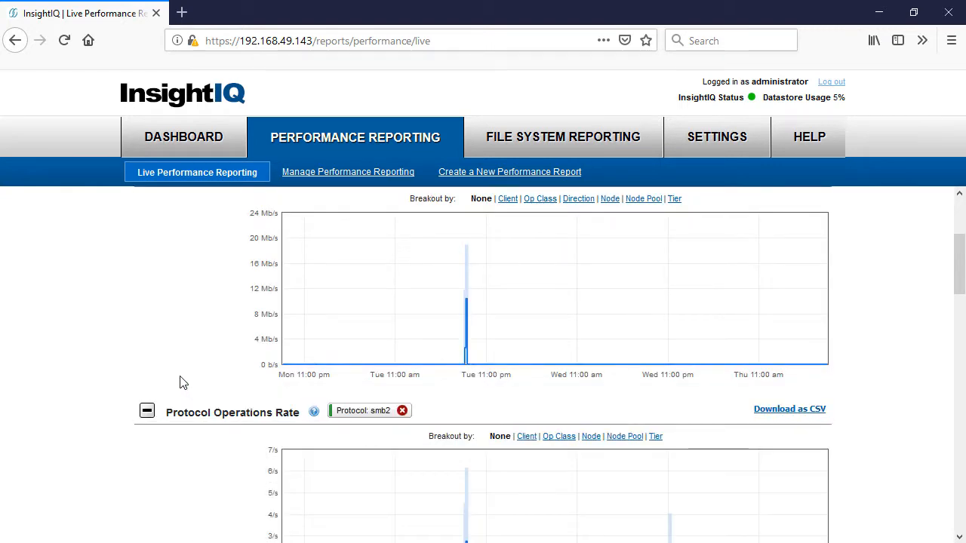
# Break out the smb2-filtered External Network Throughput Rate chart by Client, and switch the breakout to Node
pyautogui.scroll(-1, 234, 381)
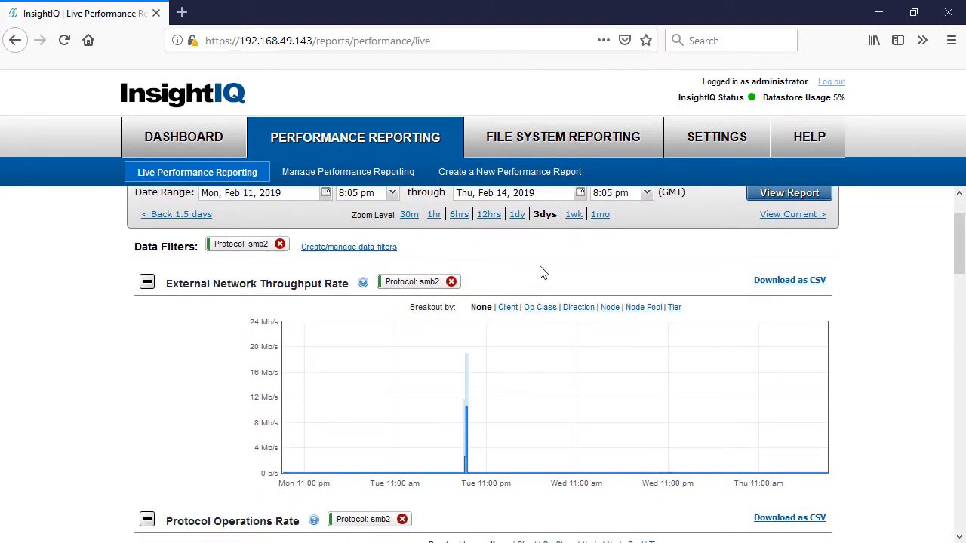
pyautogui.click(507, 308)
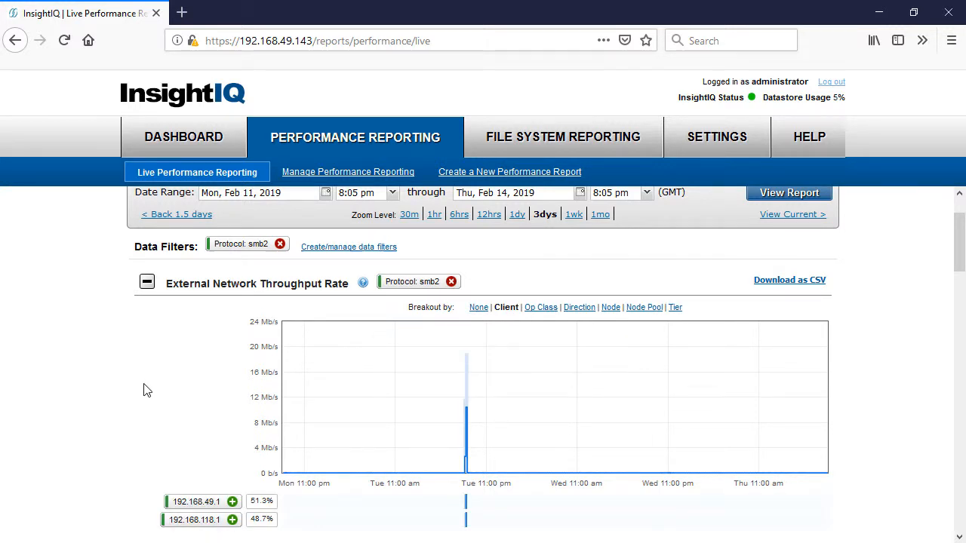
pyautogui.scroll(-1, 144, 388)
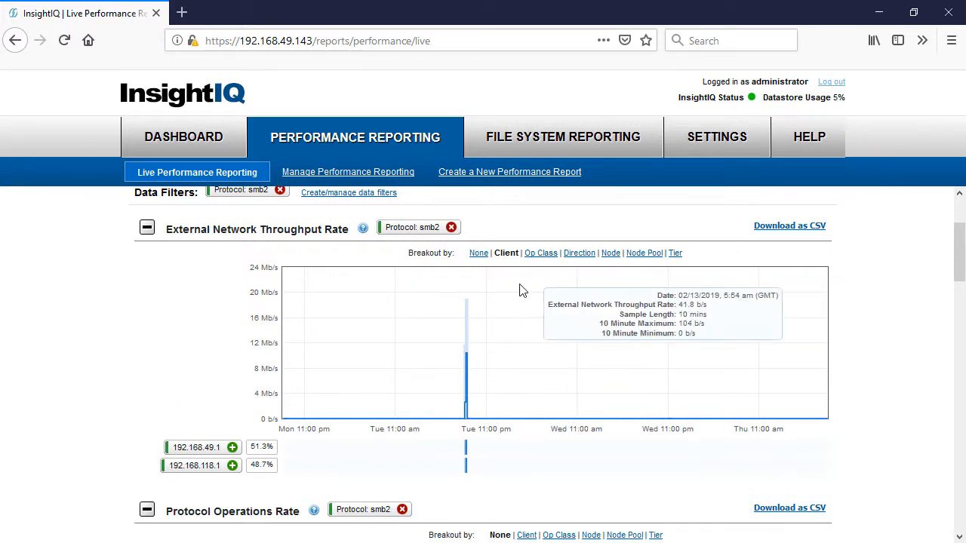
pyautogui.click(608, 255)
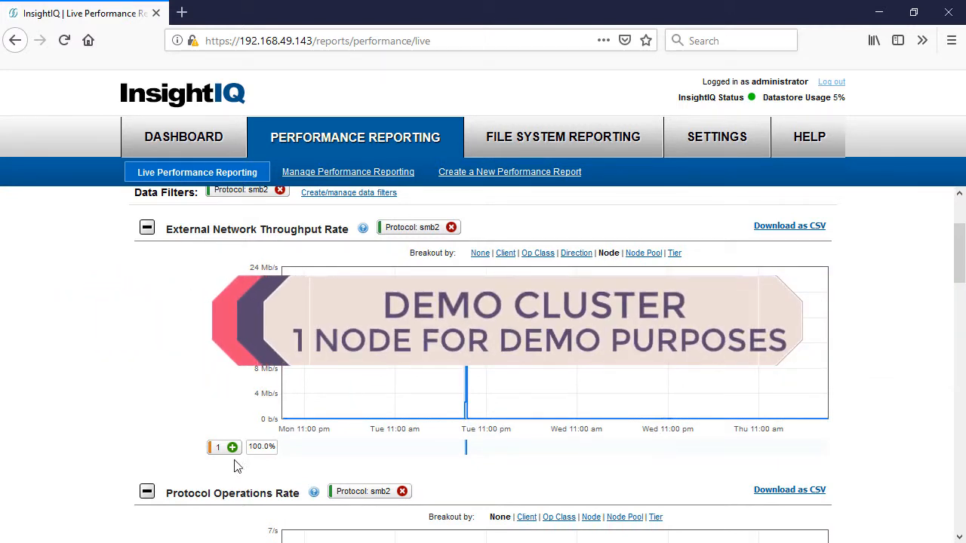
# Remove the smb2 protocol data filter and review the unfiltered External Network Throughput Rate and Protocol Operations Rate charts
pyautogui.click(451, 228)
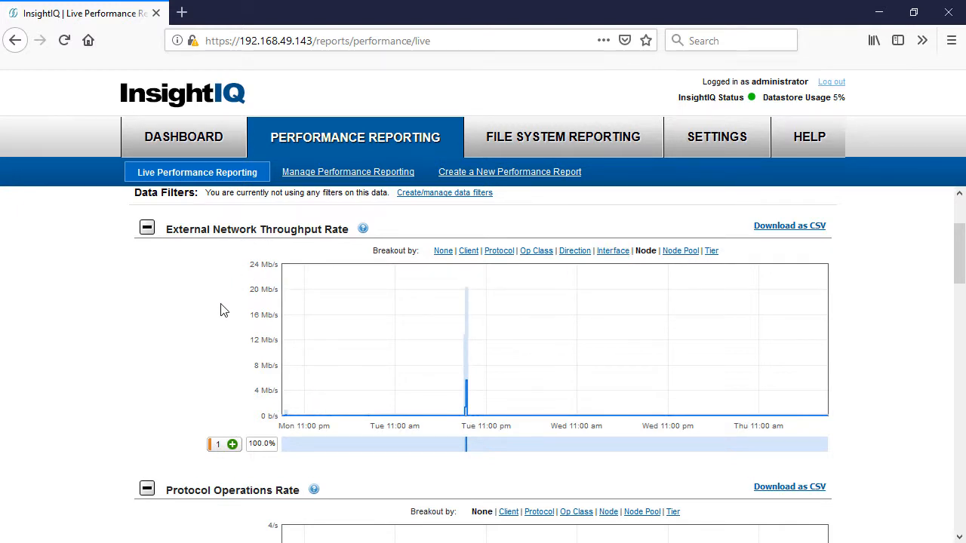
pyautogui.scroll(-2, 234, 313)
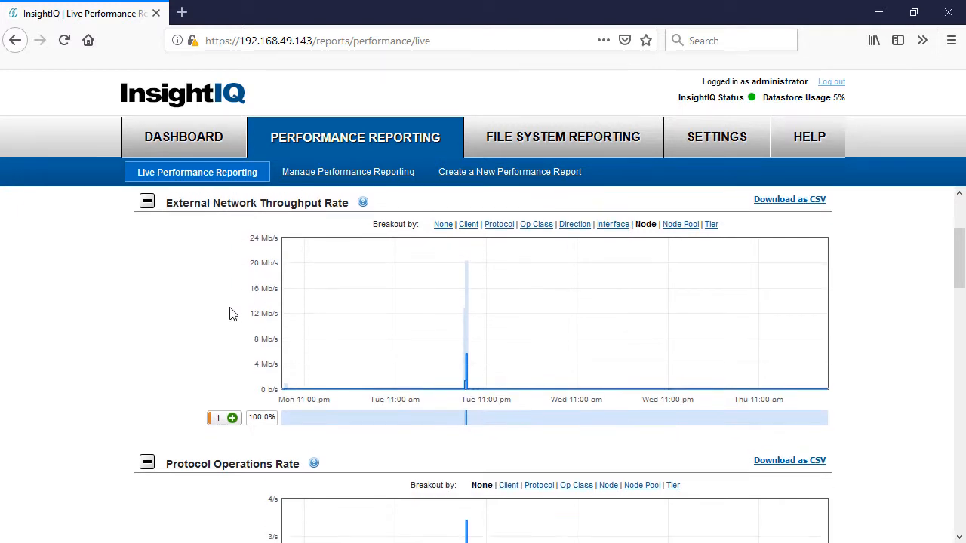
pyautogui.scroll(-3, 230, 318)
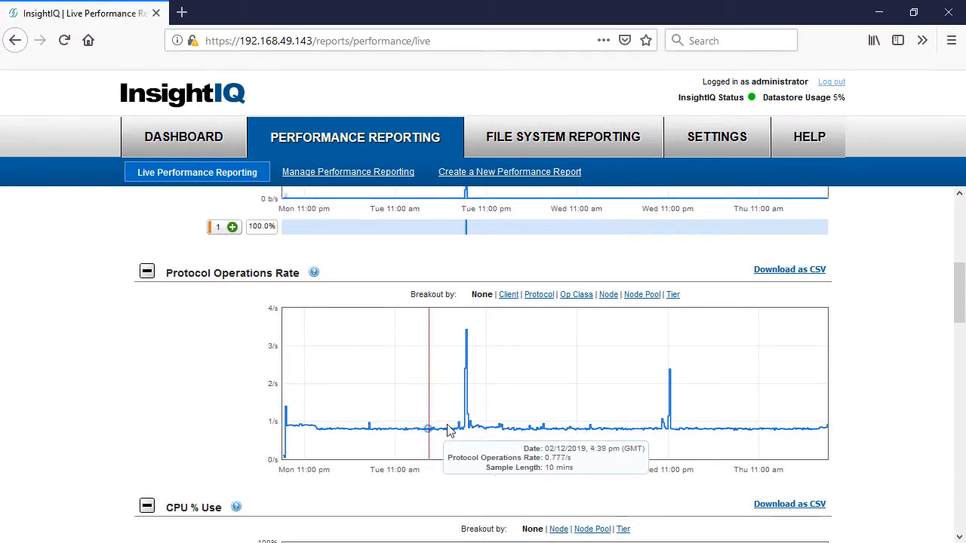
pyautogui.moveTo(463, 427)
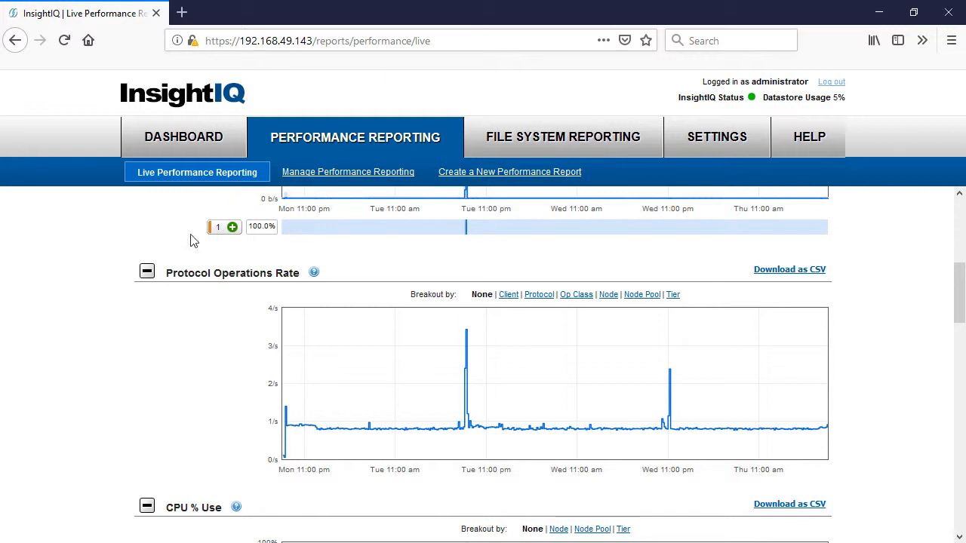
pyautogui.scroll(5, 200, 339)
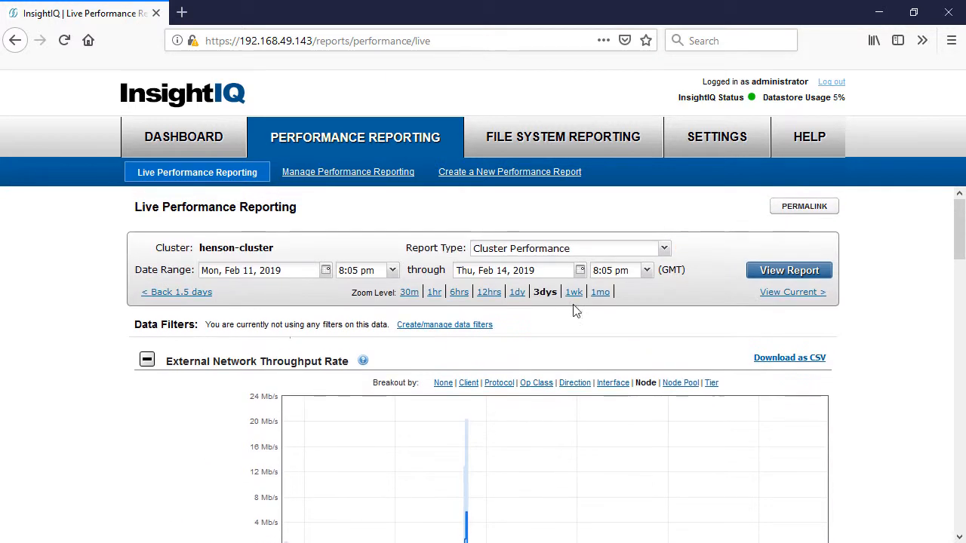
# Create a new performance report from a blank report, name it Henson-Cluster, and enable Live Performance Reporting for it
pyautogui.click(663, 248)
pyautogui.click(700, 330)
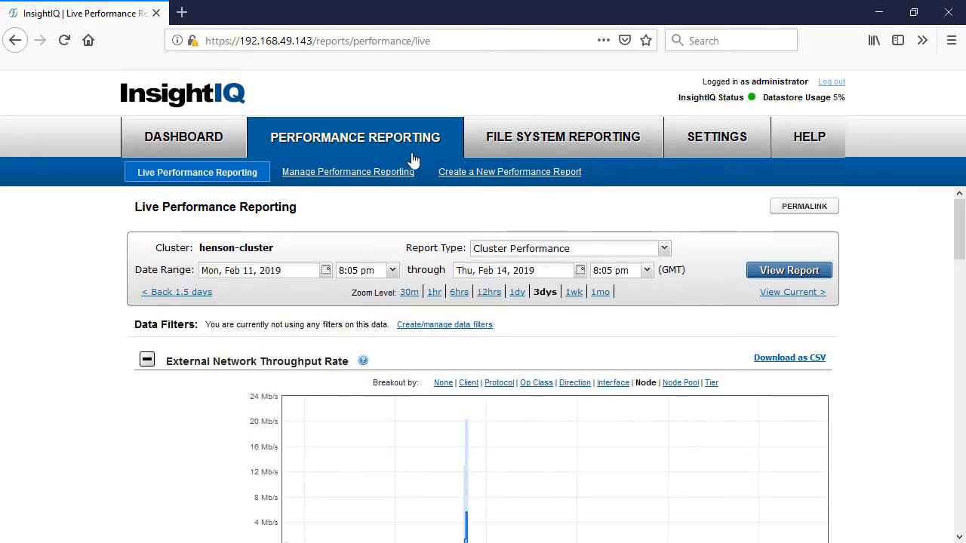
pyautogui.click(461, 174)
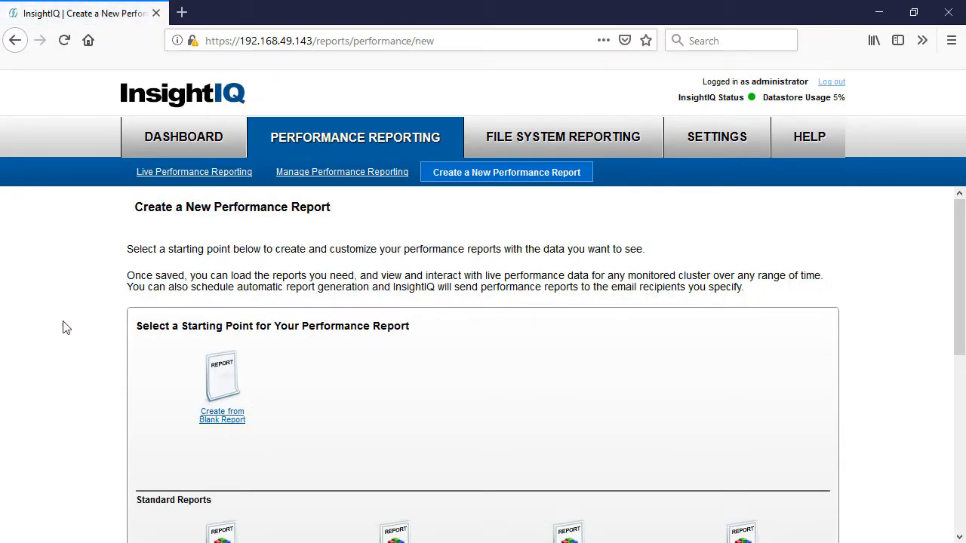
pyautogui.scroll(-2, 77, 332)
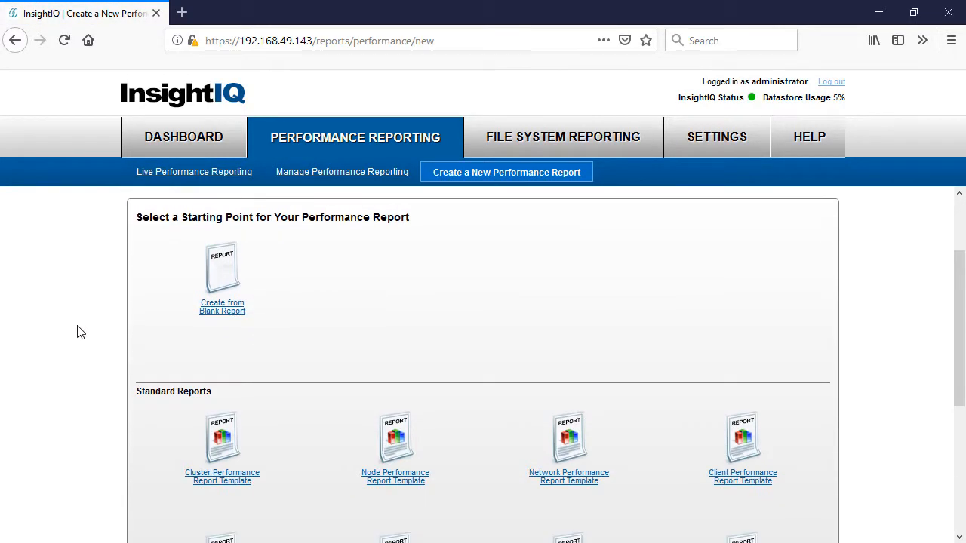
pyautogui.click(208, 478)
pyautogui.click(235, 487)
pyautogui.click(219, 309)
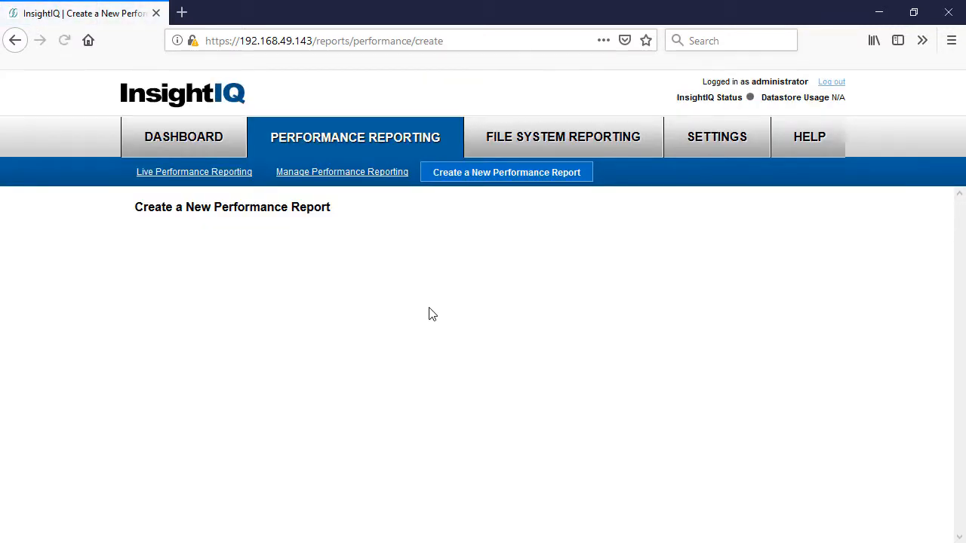
pyautogui.write('Henson-Cluster')
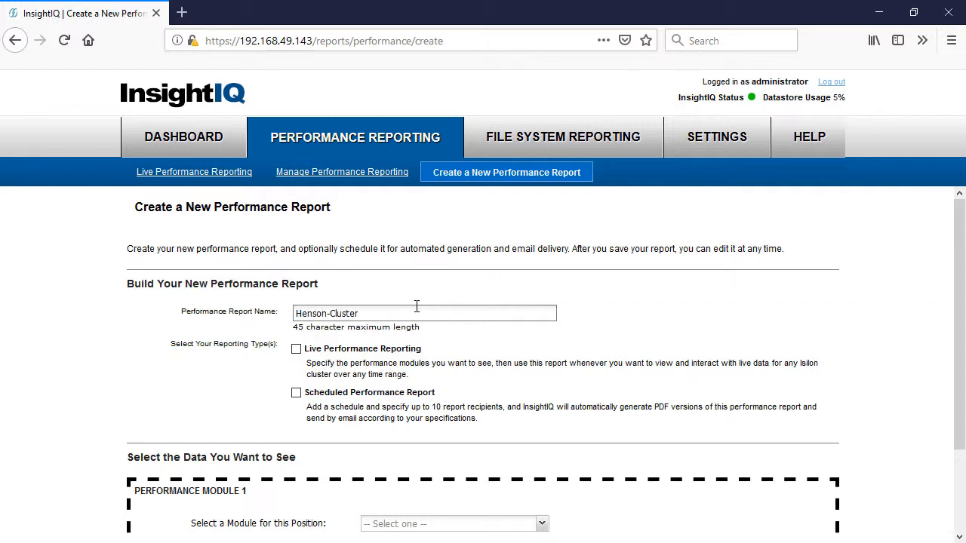
pyautogui.click(296, 351)
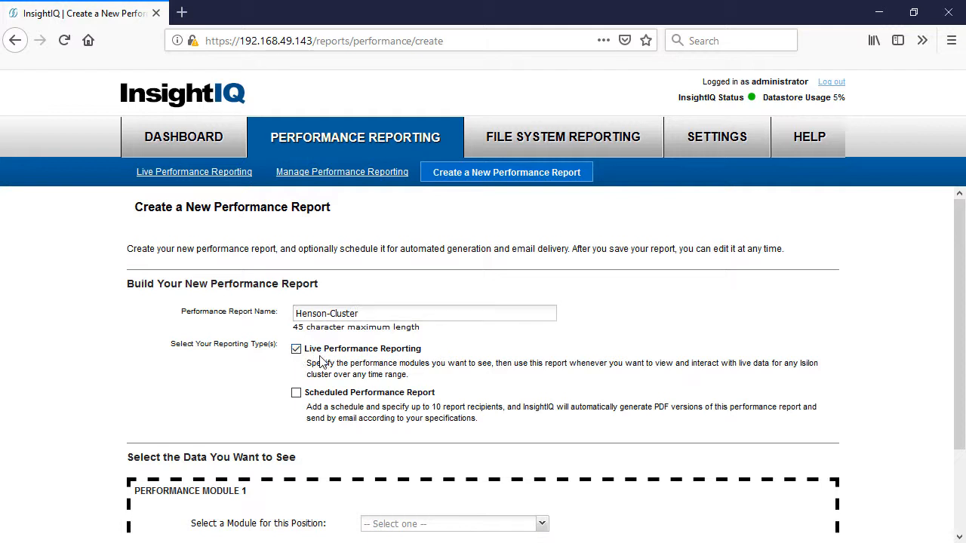
# Set the report's first performance module to CPU % Use and add Connected Clients as the second module
pyautogui.scroll(-3, 312, 396)
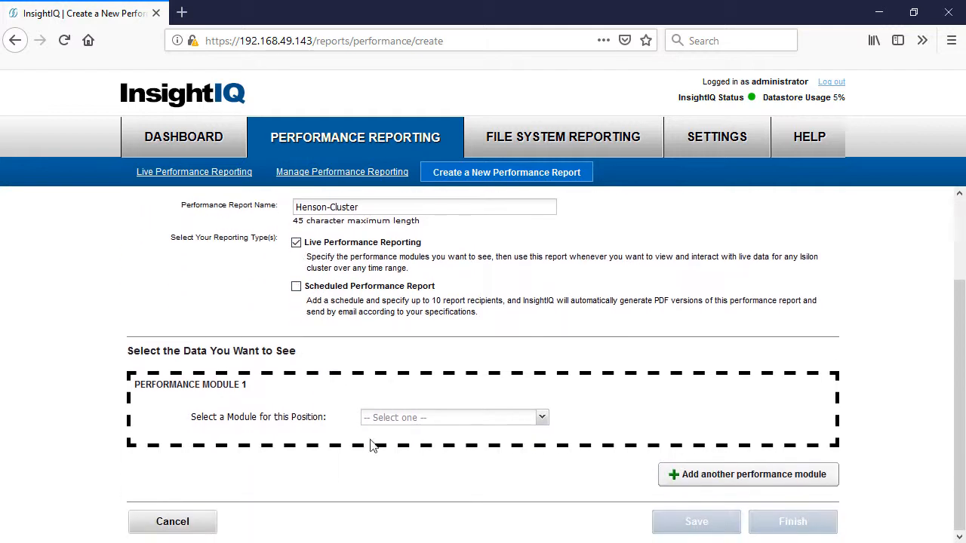
pyautogui.click(540, 419)
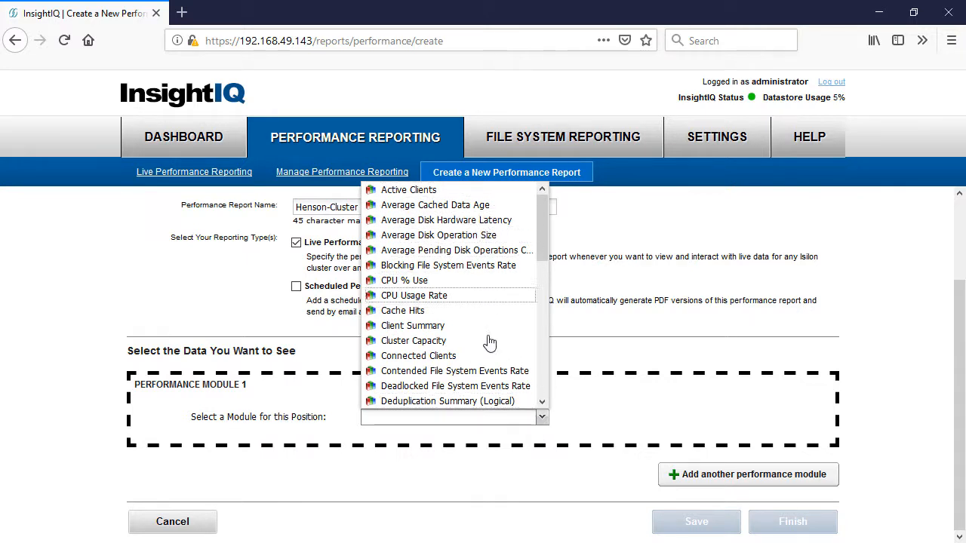
pyautogui.click(491, 280)
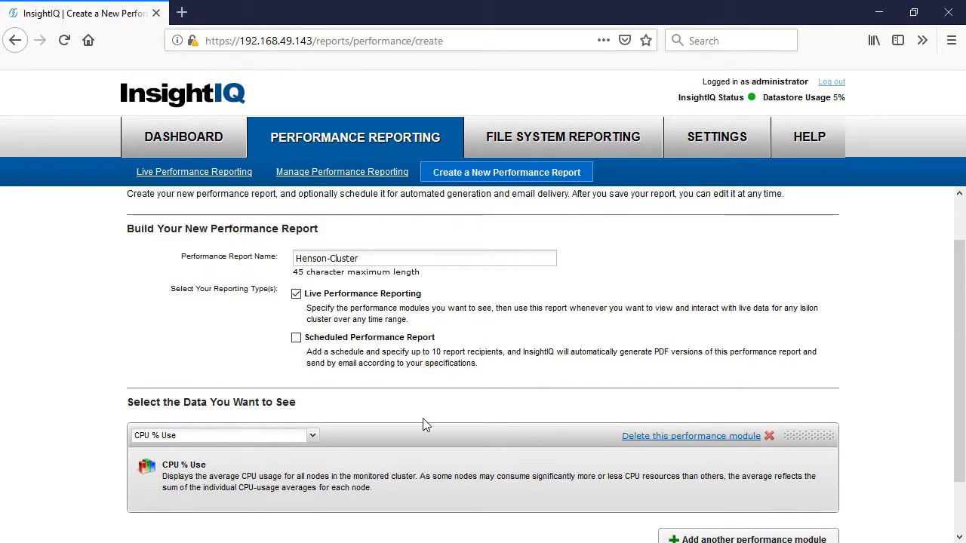
pyautogui.scroll(-2, 422, 424)
pyautogui.click(683, 474)
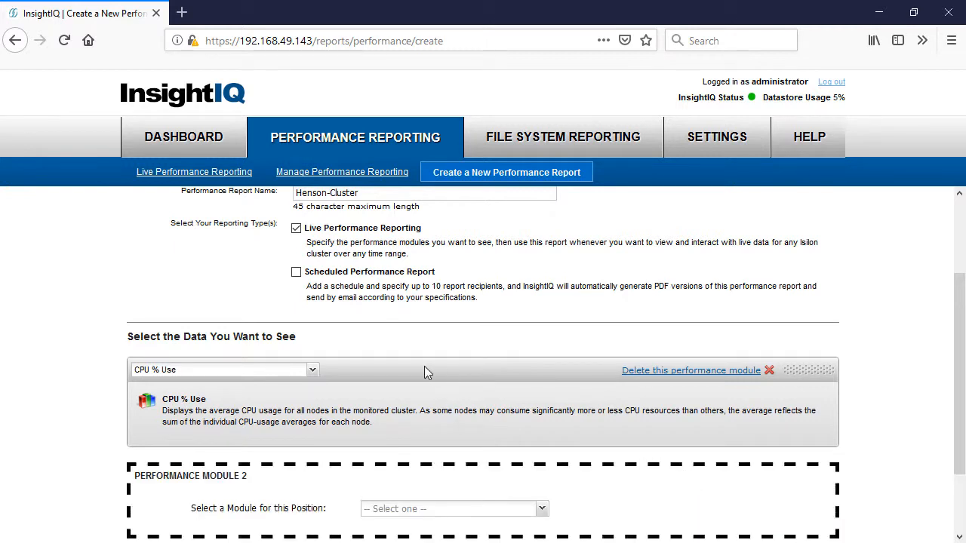
pyautogui.scroll(-3, 424, 370)
pyautogui.click(538, 417)
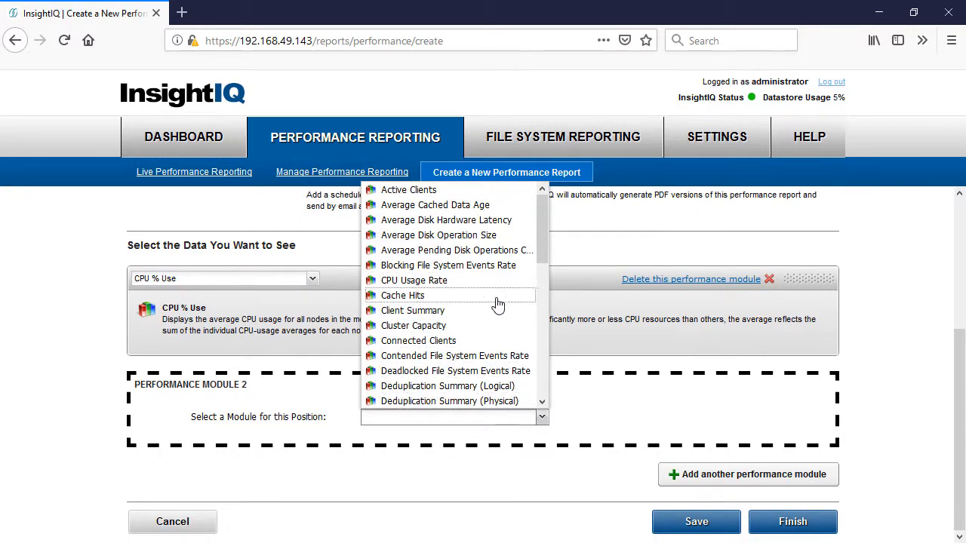
pyautogui.click(496, 344)
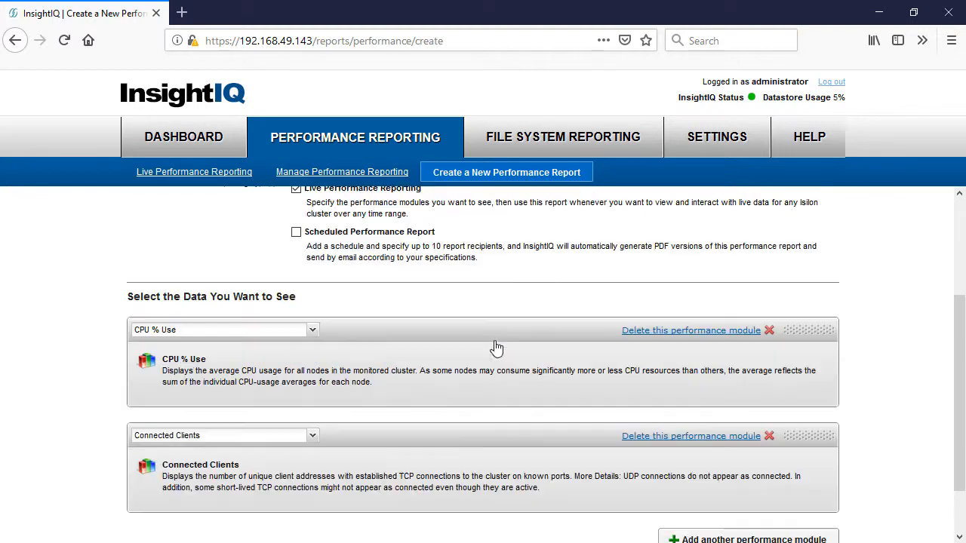
# Add External Network Throughput Rate as the third performance module of the report
pyautogui.scroll(-2, 679, 491)
pyautogui.click(688, 480)
pyautogui.scroll(-2, 504, 389)
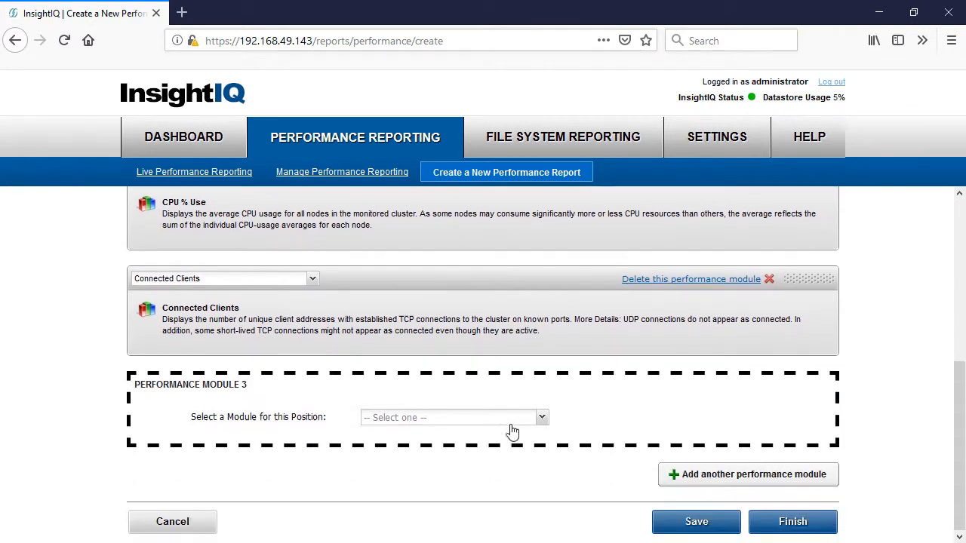
pyautogui.click(543, 420)
pyautogui.scroll(-1, 516, 377)
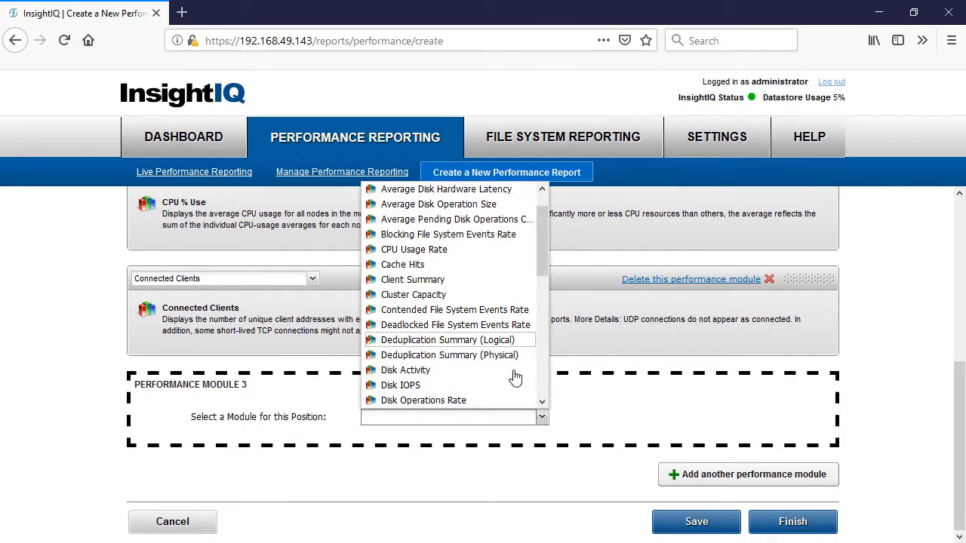
pyautogui.scroll(-7, 516, 378)
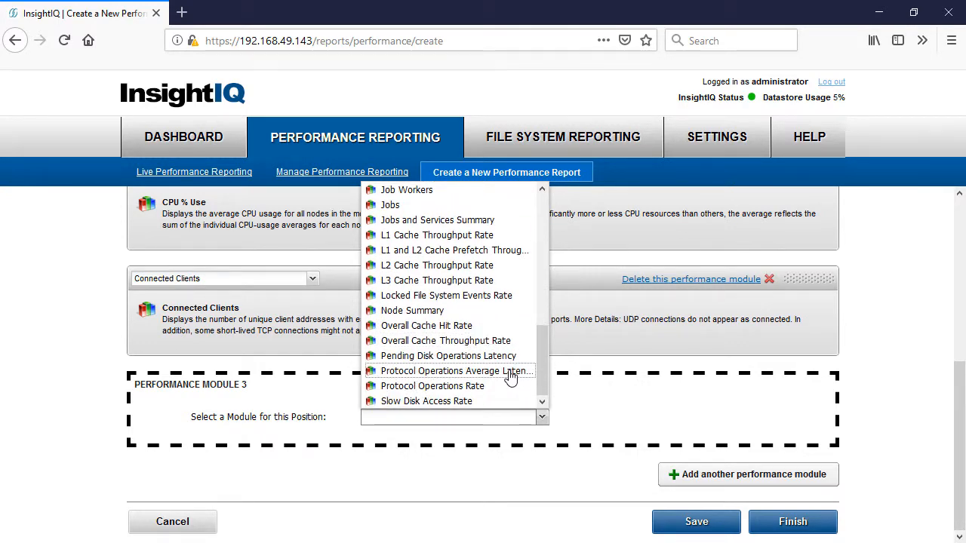
pyautogui.scroll(2, 483, 216)
pyautogui.click(484, 216)
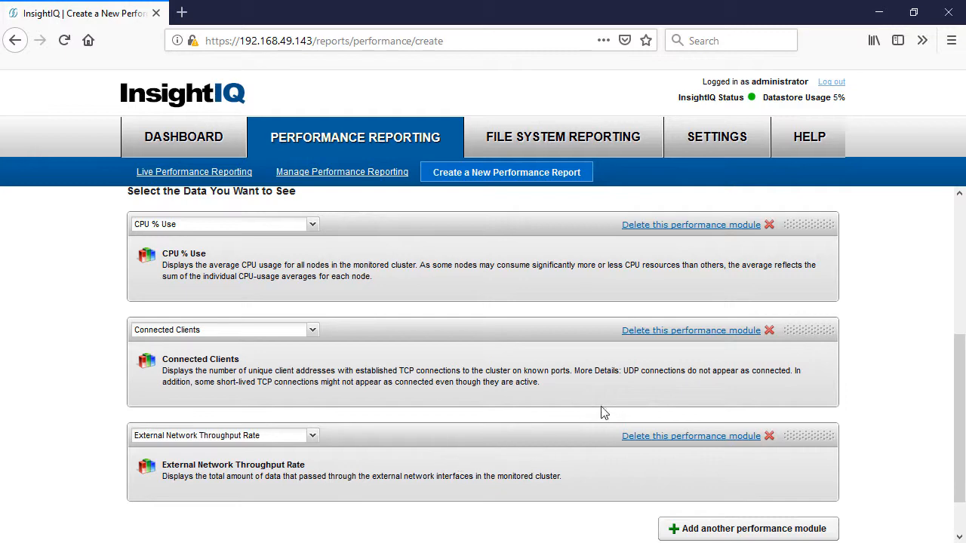
# Check the report's three performance modules, then save the report and finish creating it
pyautogui.scroll(4, 906, 402)
pyautogui.scroll(-5, 903, 402)
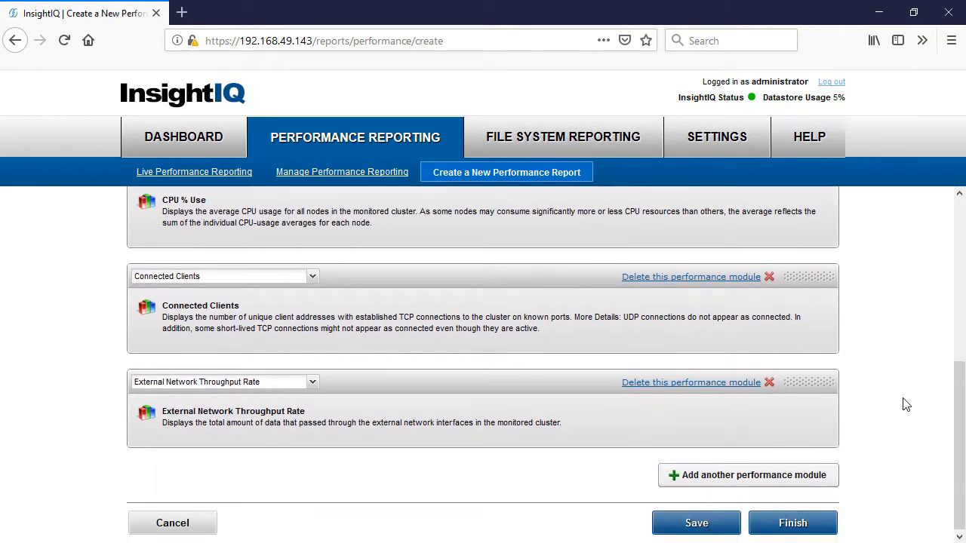
pyautogui.click(702, 523)
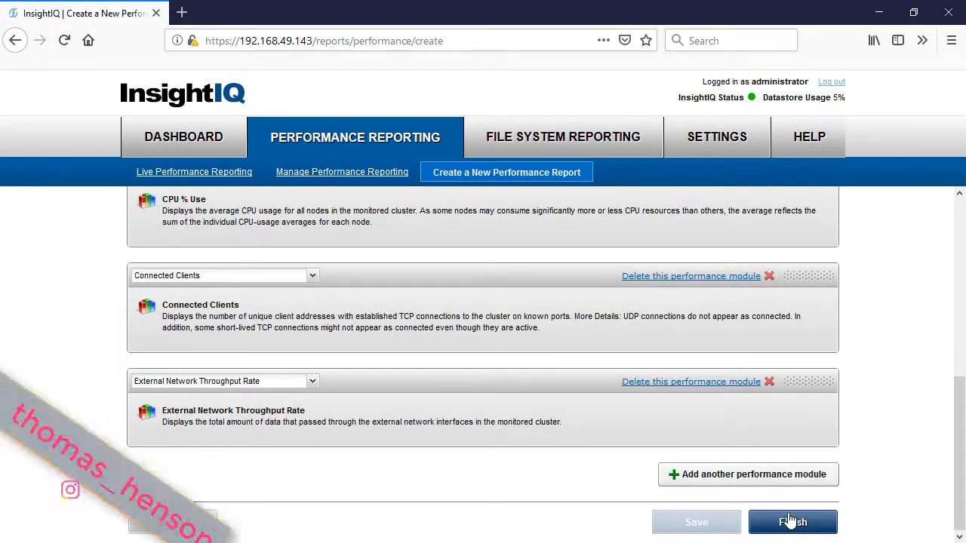
pyautogui.click(789, 521)
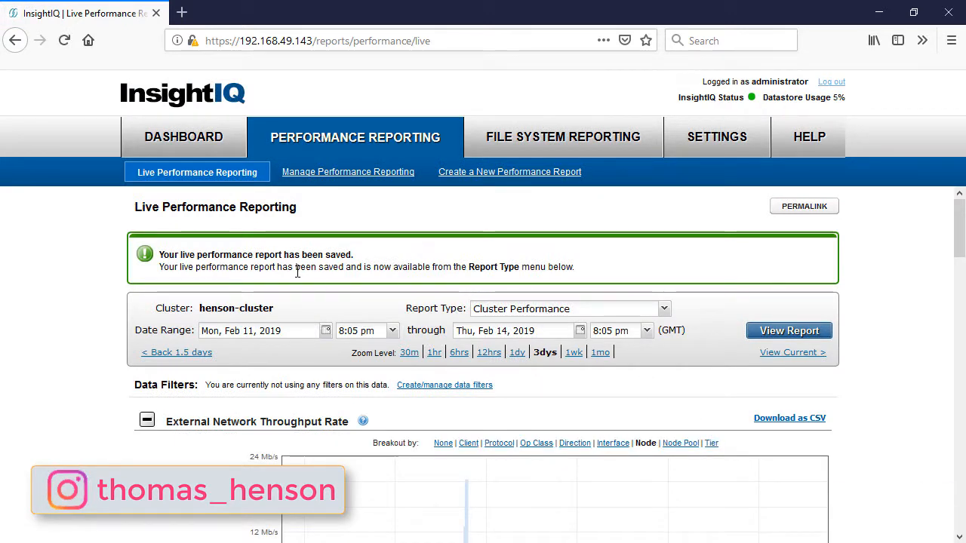
# Load the saved Henson-Cluster report in live performance reporting and review its charts through External Network Throughput Rate
pyautogui.click(664, 310)
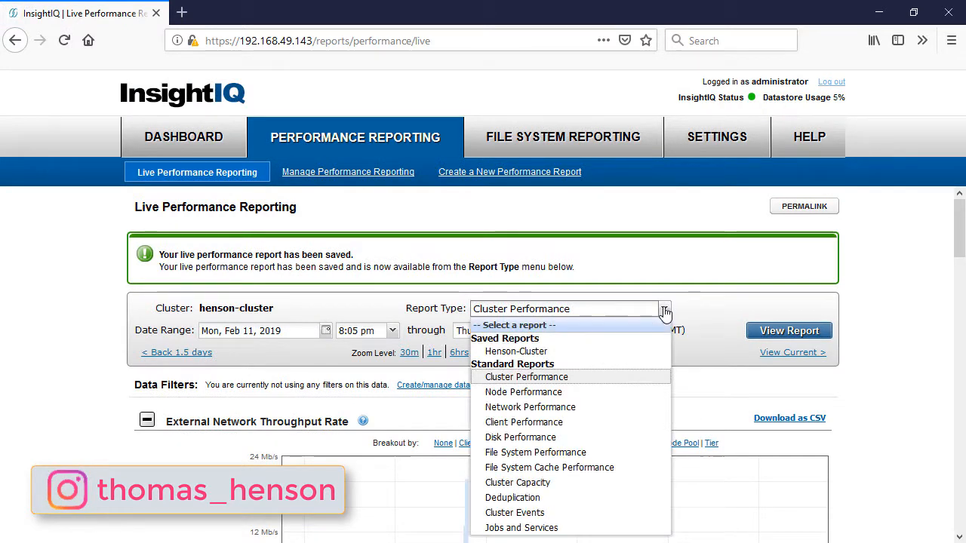
pyautogui.click(620, 352)
pyautogui.click(755, 331)
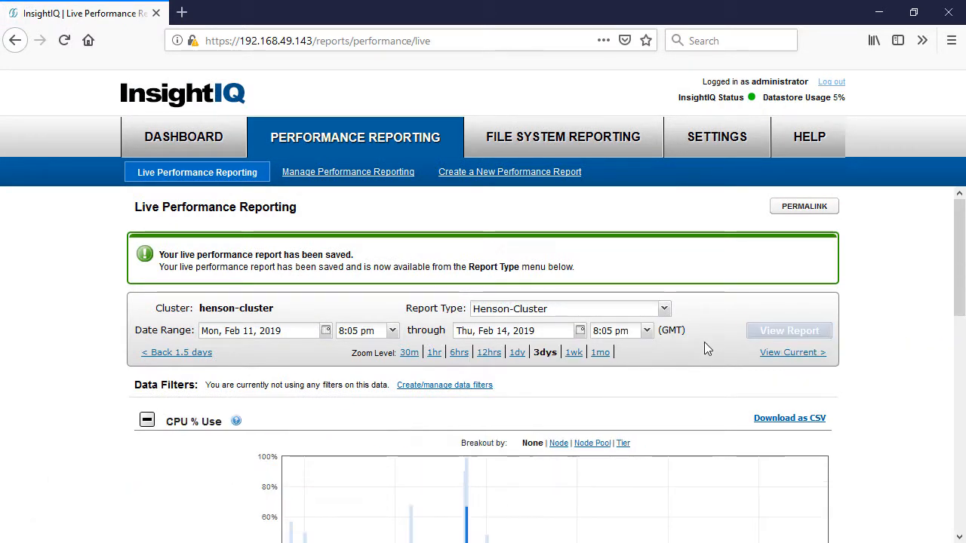
pyautogui.scroll(-5, 883, 425)
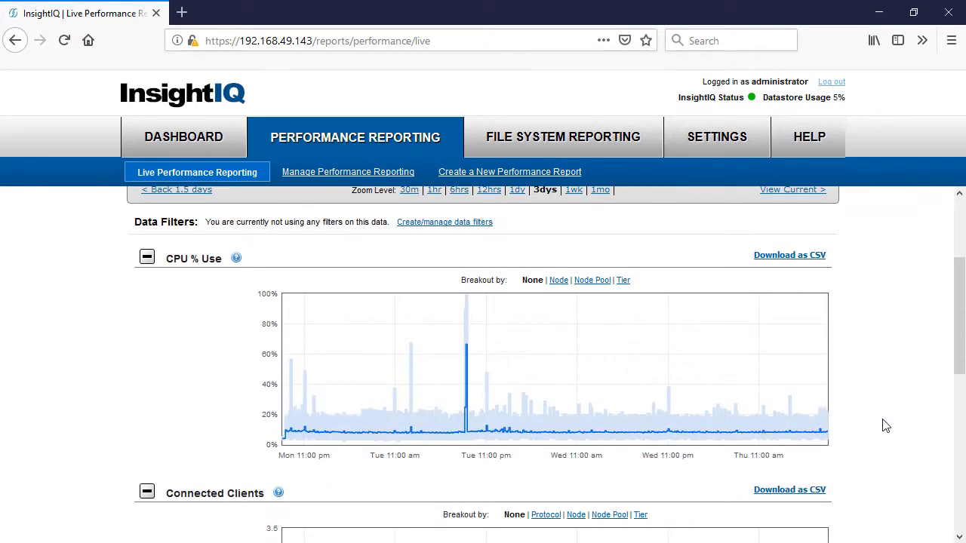
pyautogui.scroll(-10, 885, 427)
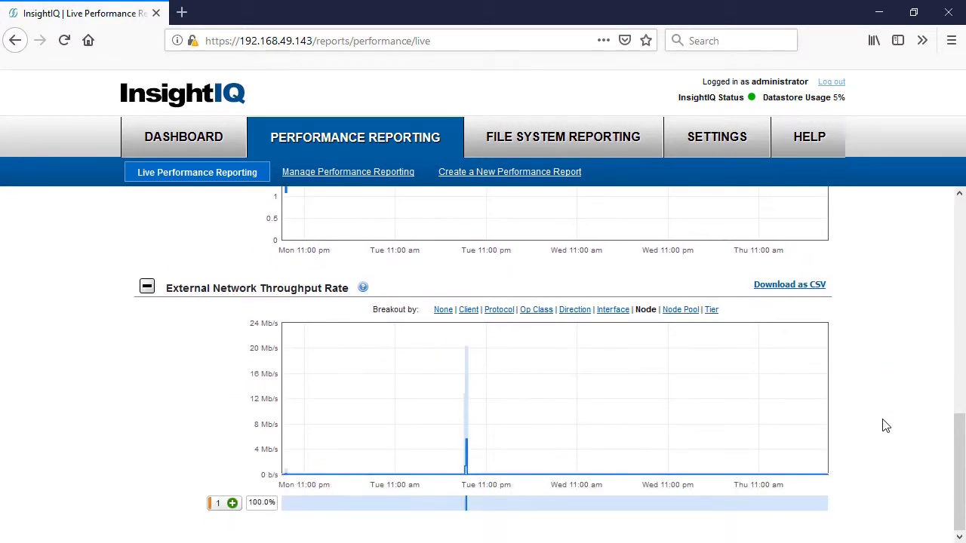